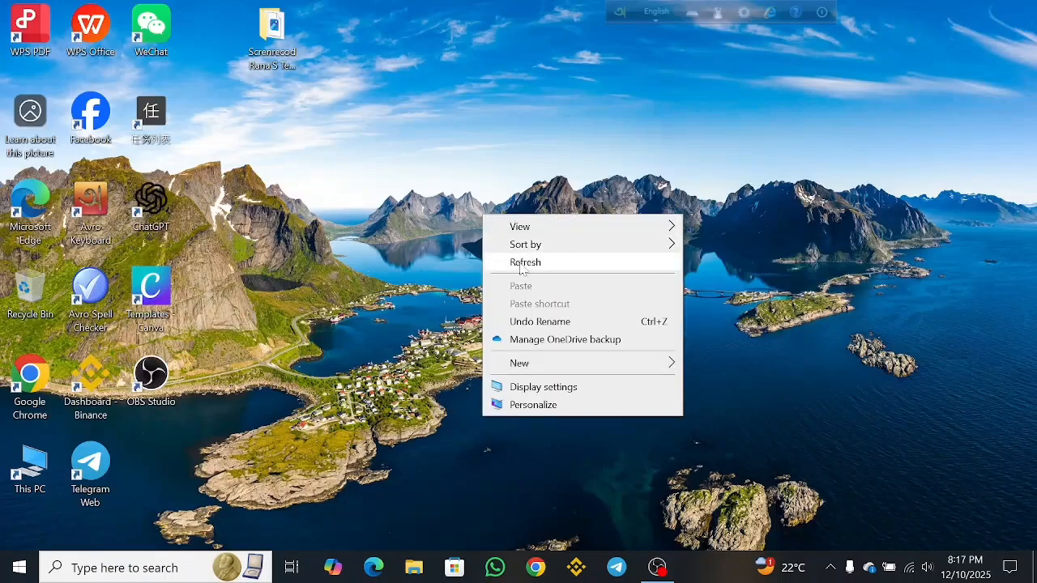
click(503, 262)
right_click(504, 208)
click(519, 256)
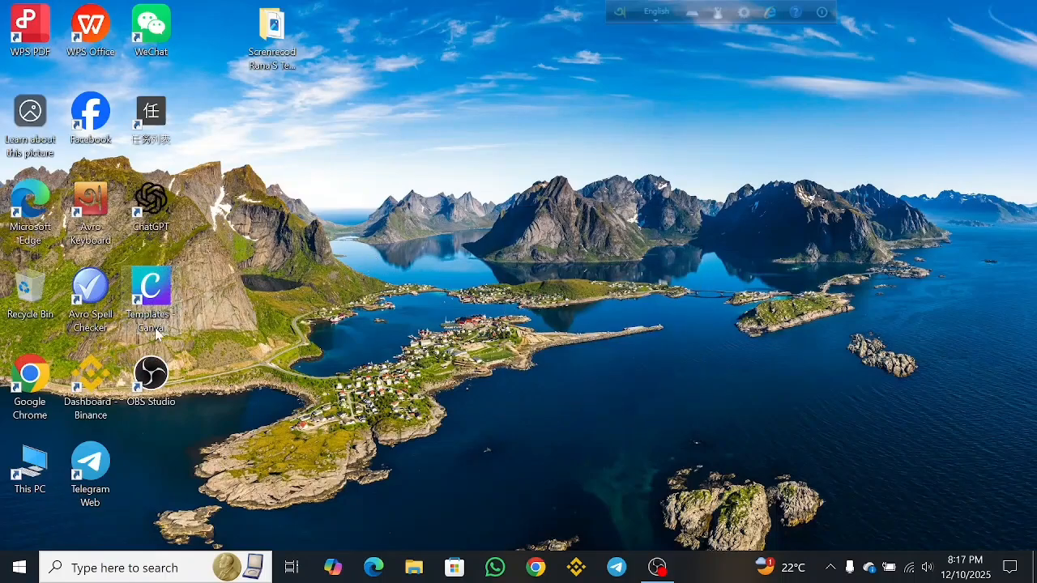
Open the Canva website, canva.com, in Chrome.
double_click(176, 306)
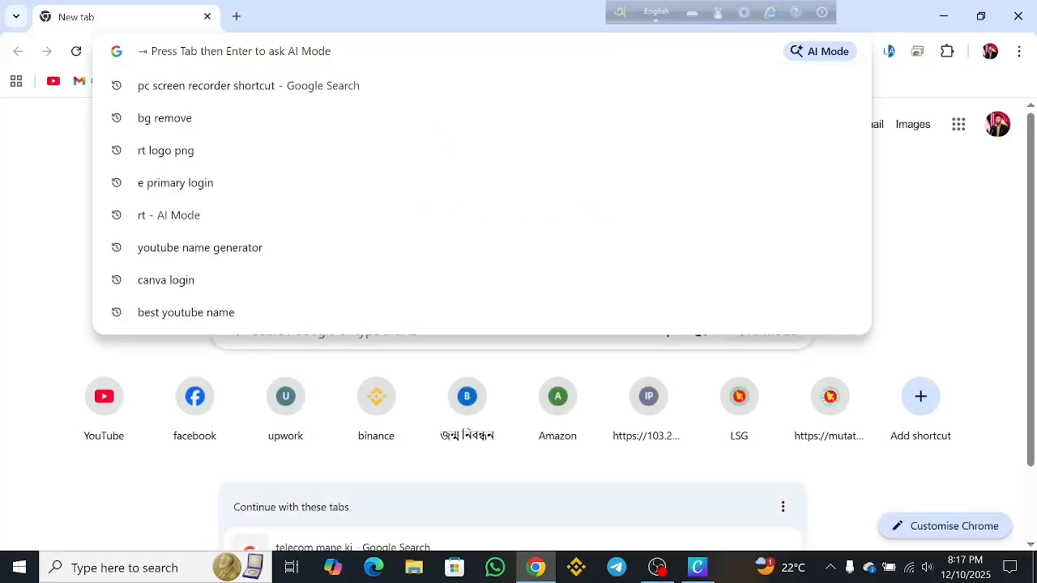
text(can)
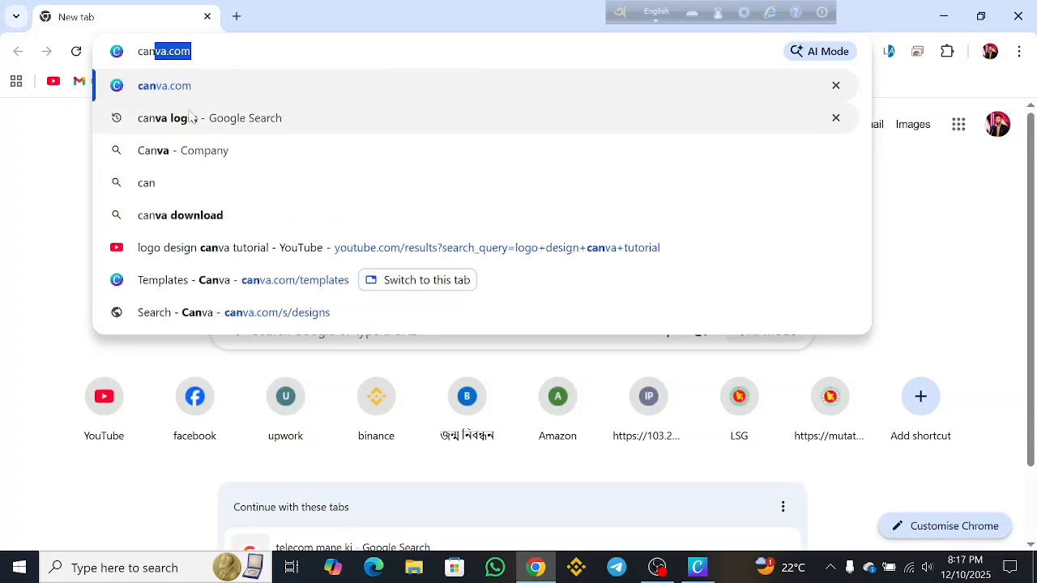
click(197, 88)
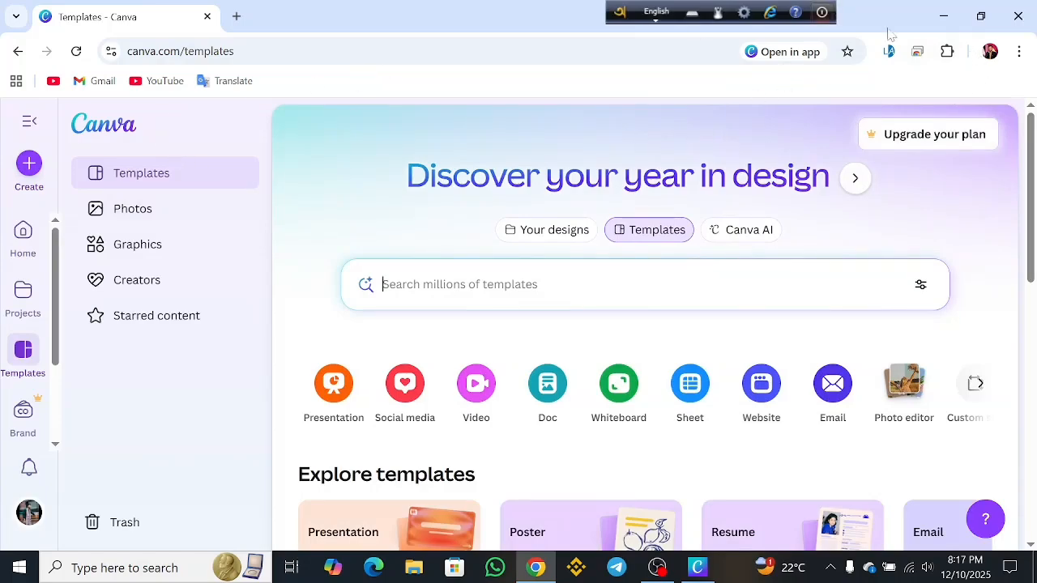
Look over Canva's templates page, including its design categories, template types and side navigation.
scroll(365, 270, down, 1)
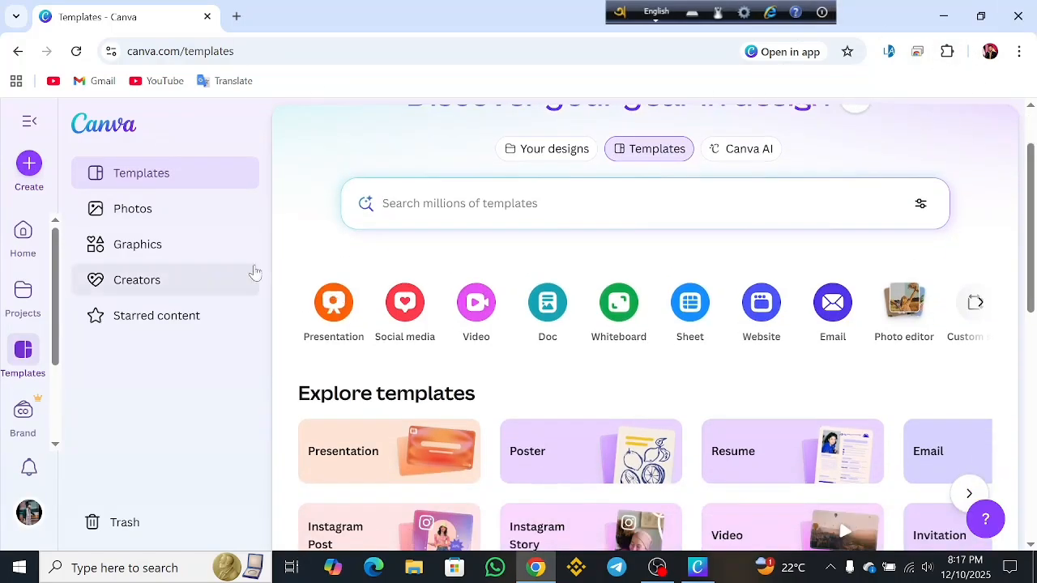
scroll(625, 293, up, 1)
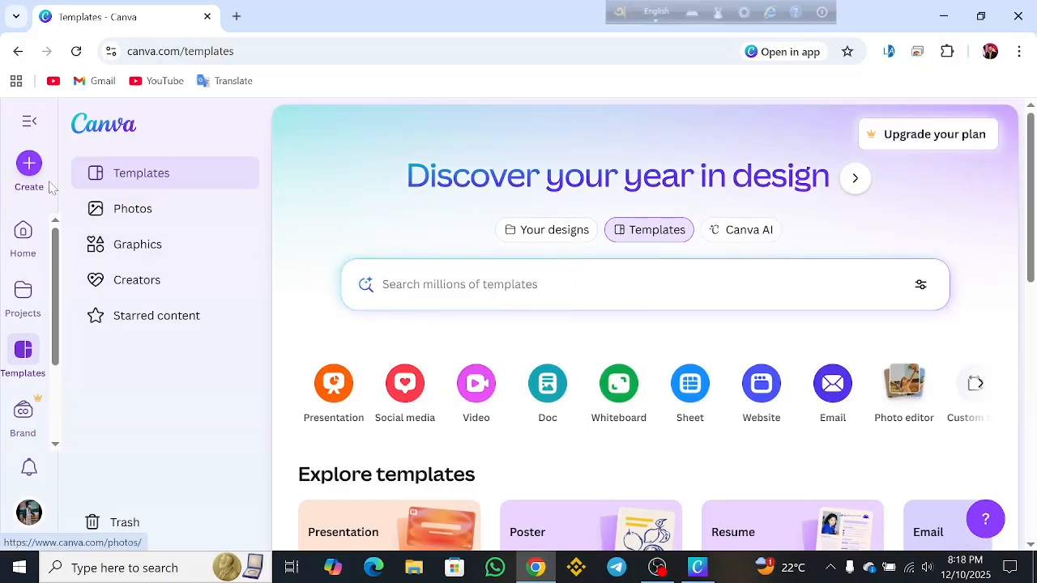
scroll(559, 463, down, 2)
scroll(632, 429, up, 1)
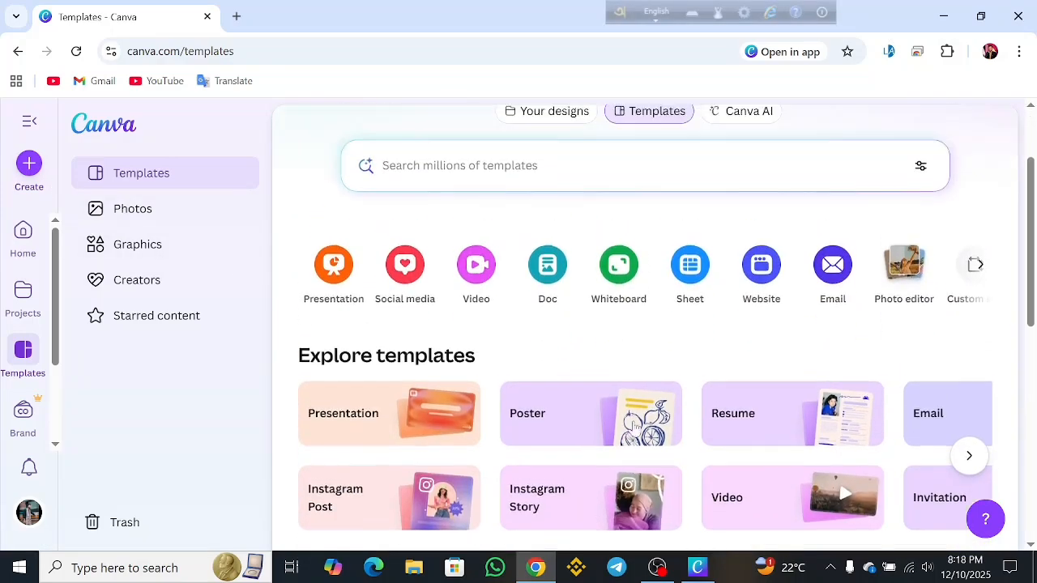
scroll(705, 396, up, 2)
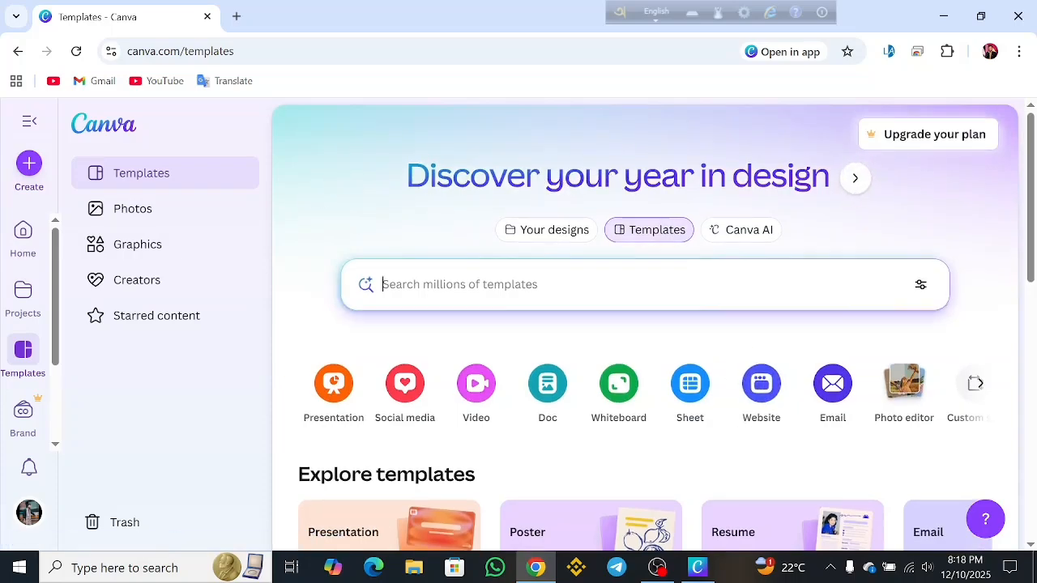
click(55, 446)
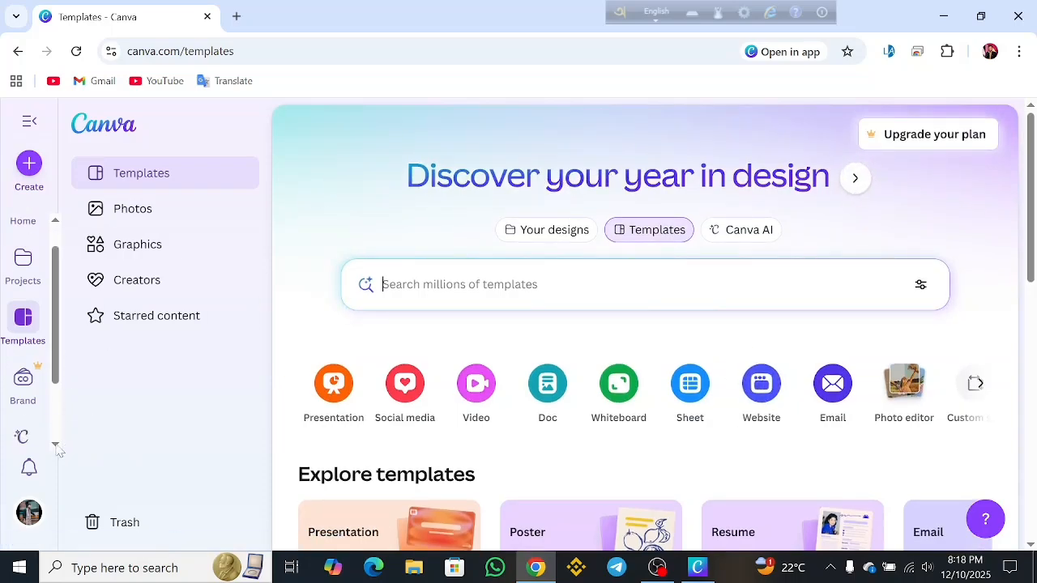
click(56, 222)
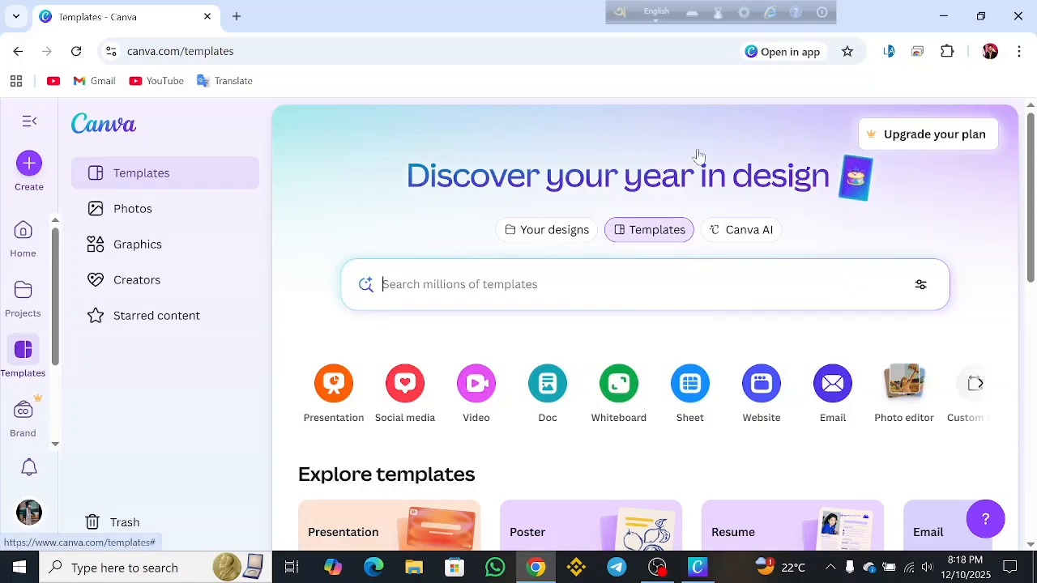
Create a new blank Logo design of 500 × 500 px.
click(29, 165)
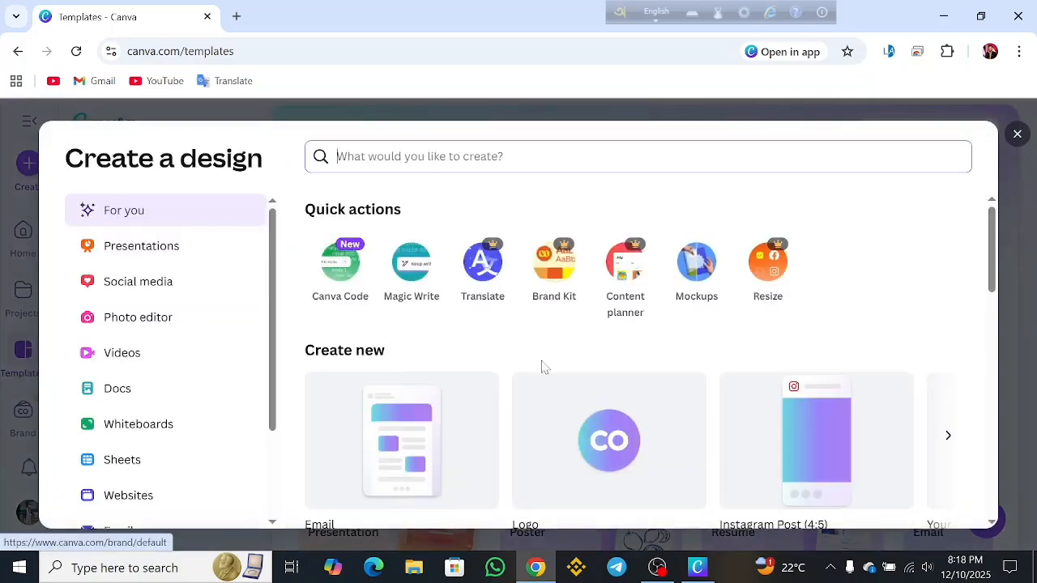
scroll(486, 331, down, 1)
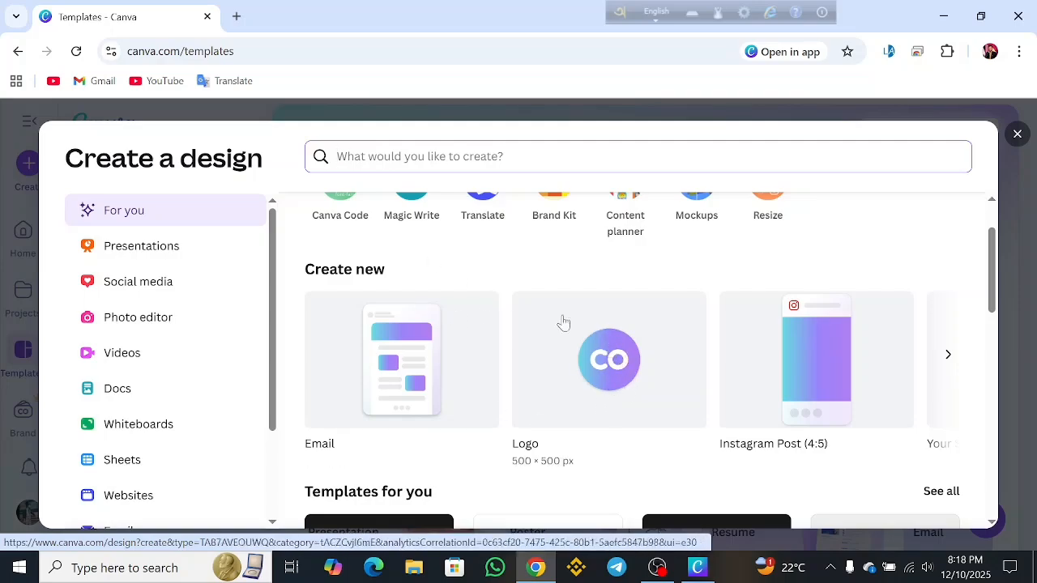
click(608, 374)
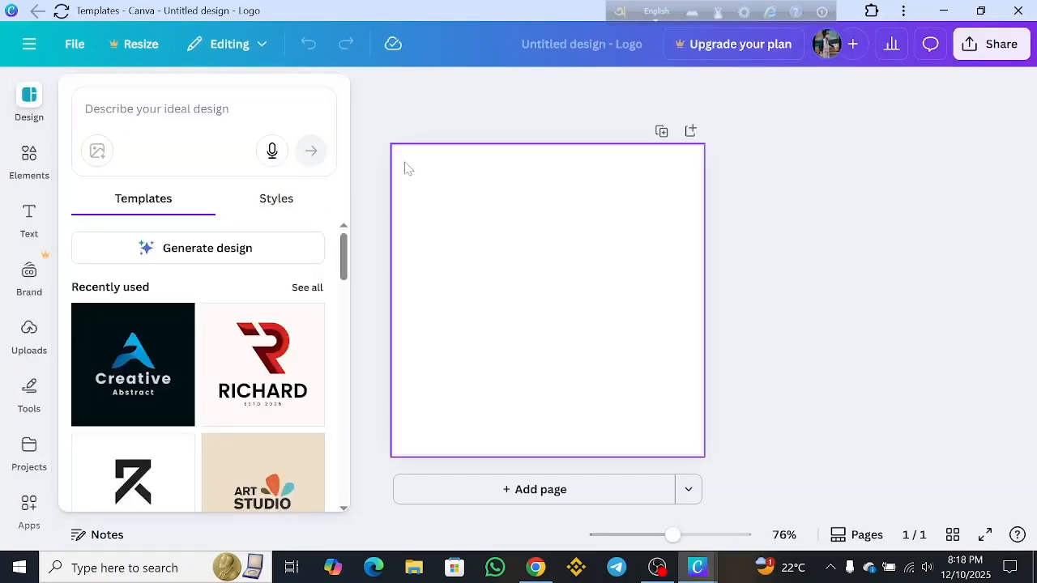
Apply the white-background page of the "Blue & Red Abstract Free A Letter Logo" template to the blank page and hide the template list.
scroll(191, 231, down, 1)
scroll(271, 343, down, 1)
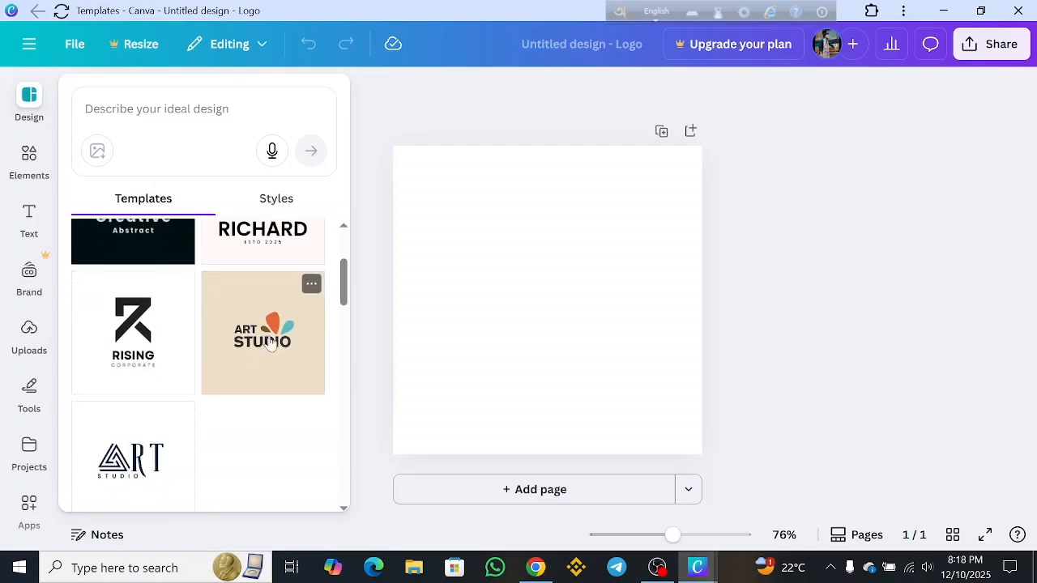
scroll(219, 282, down, 6)
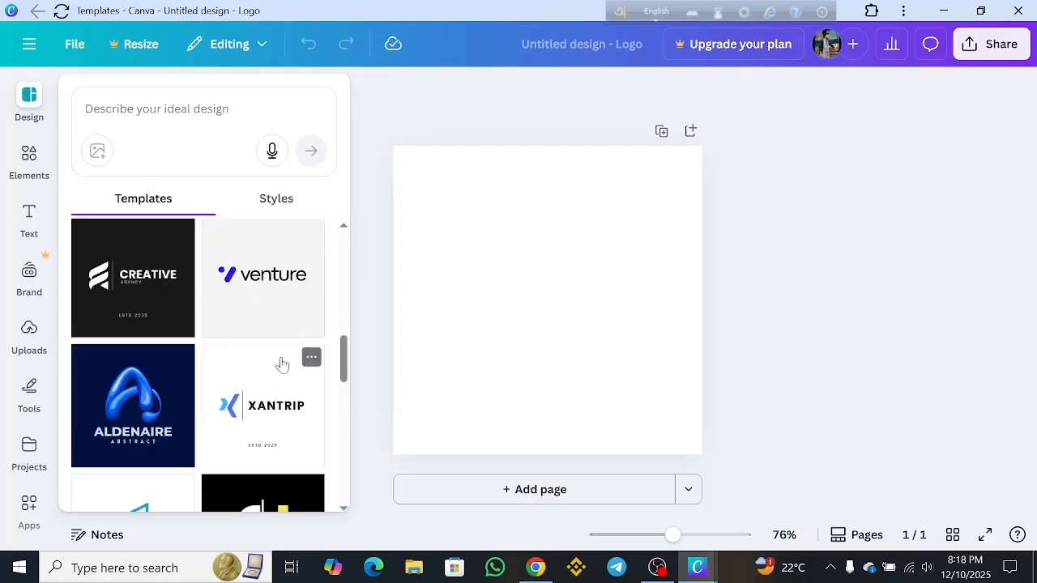
scroll(247, 369, down, 4)
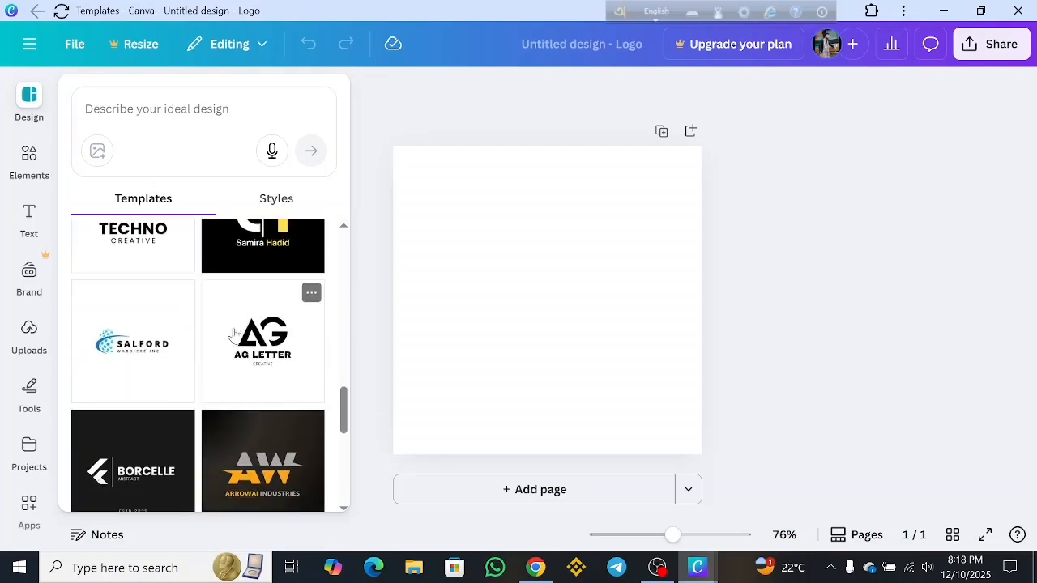
scroll(243, 405, down, 7)
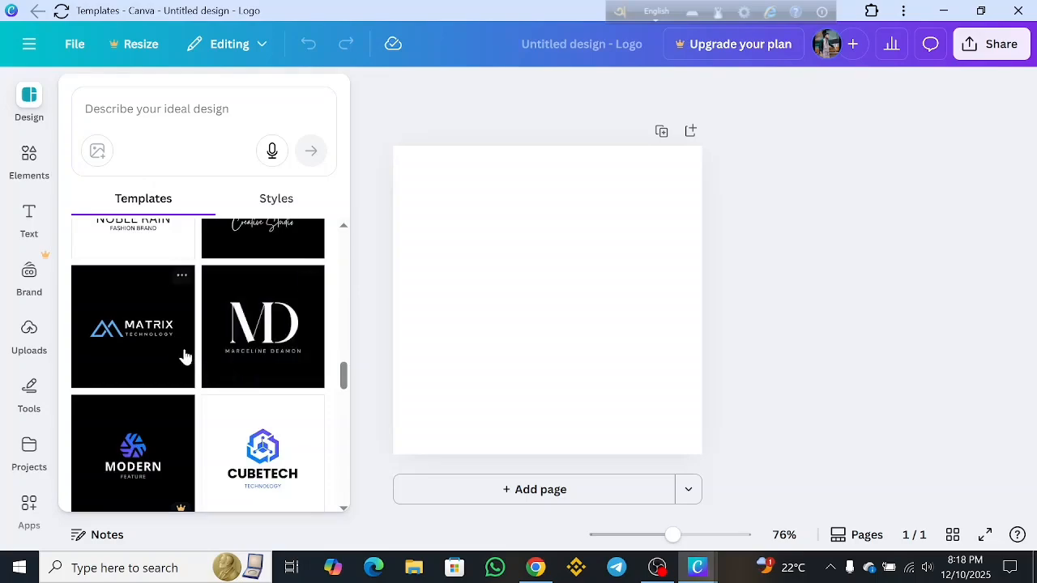
scroll(300, 366, down, 4)
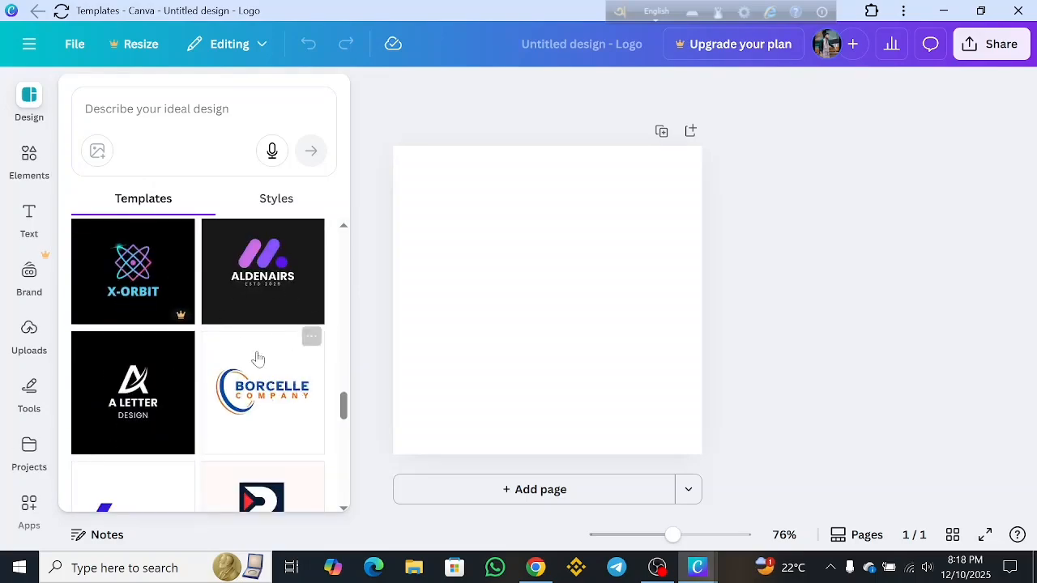
scroll(270, 390, down, 2)
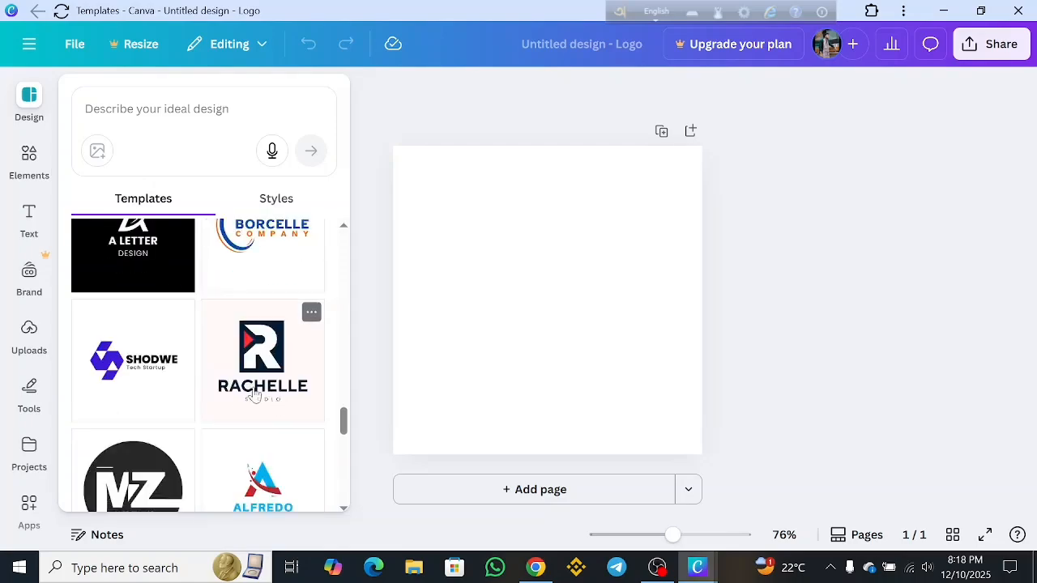
scroll(286, 340, up, 3)
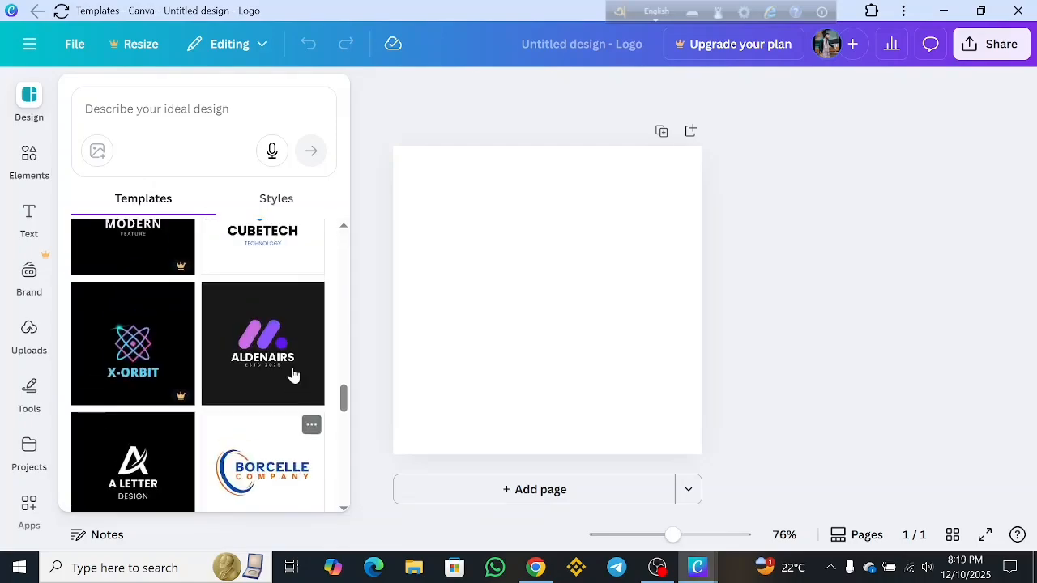
scroll(296, 388, down, 3)
scroll(263, 364, down, 1)
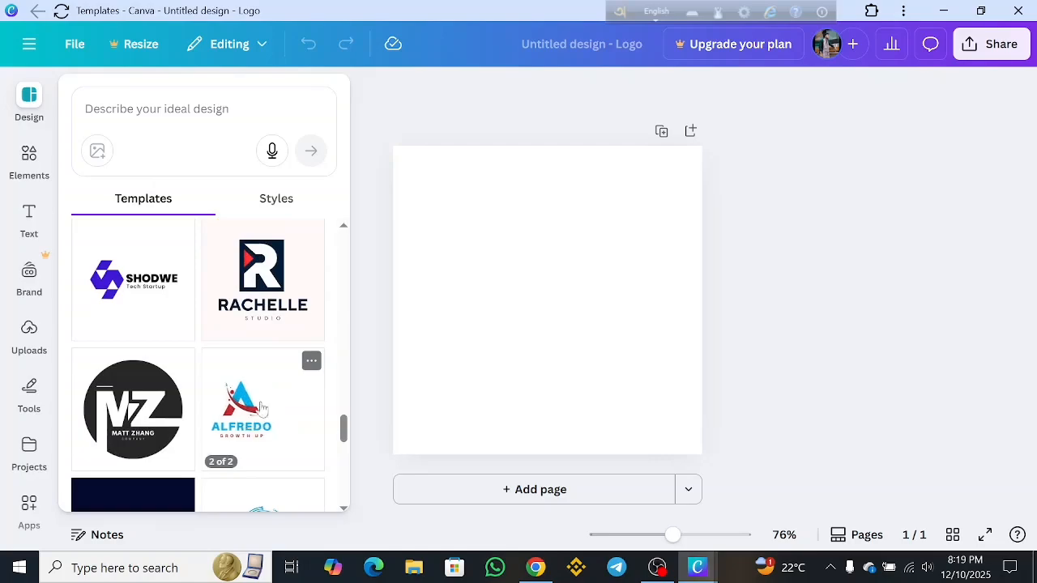
scroll(258, 380, down, 2)
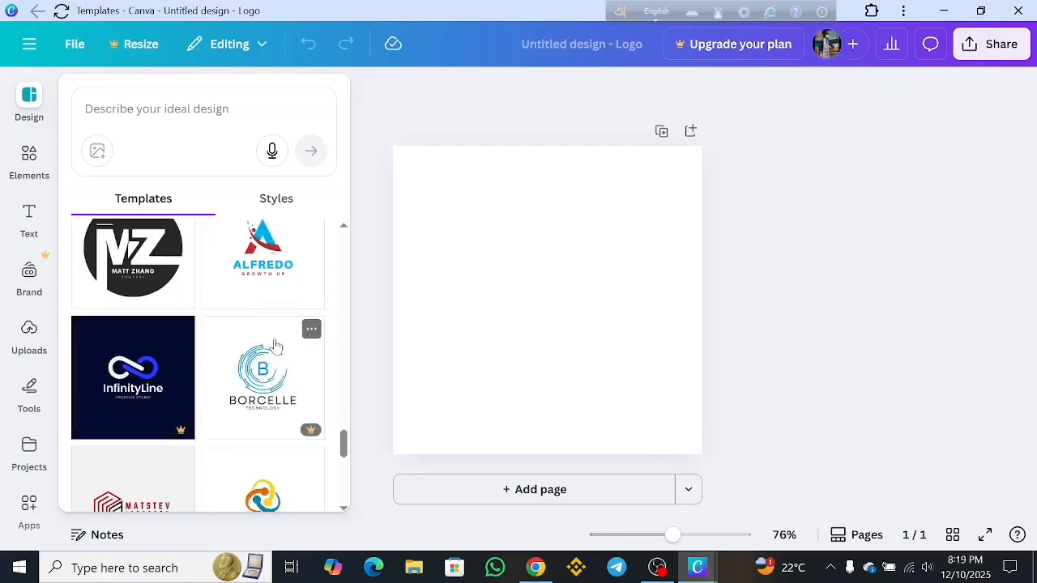
scroll(272, 349, up, 1)
click(276, 360)
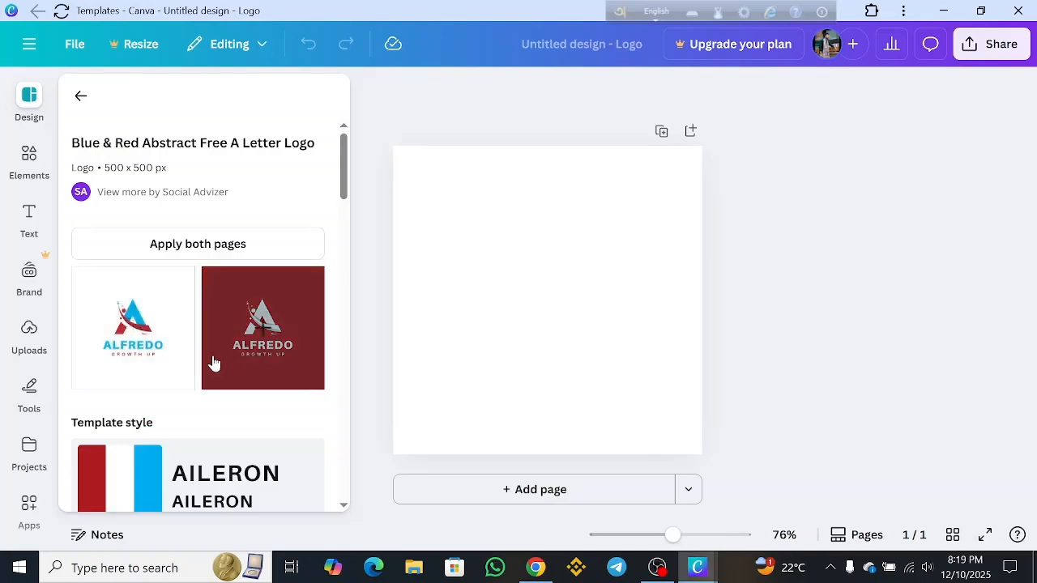
click(170, 320)
click(648, 334)
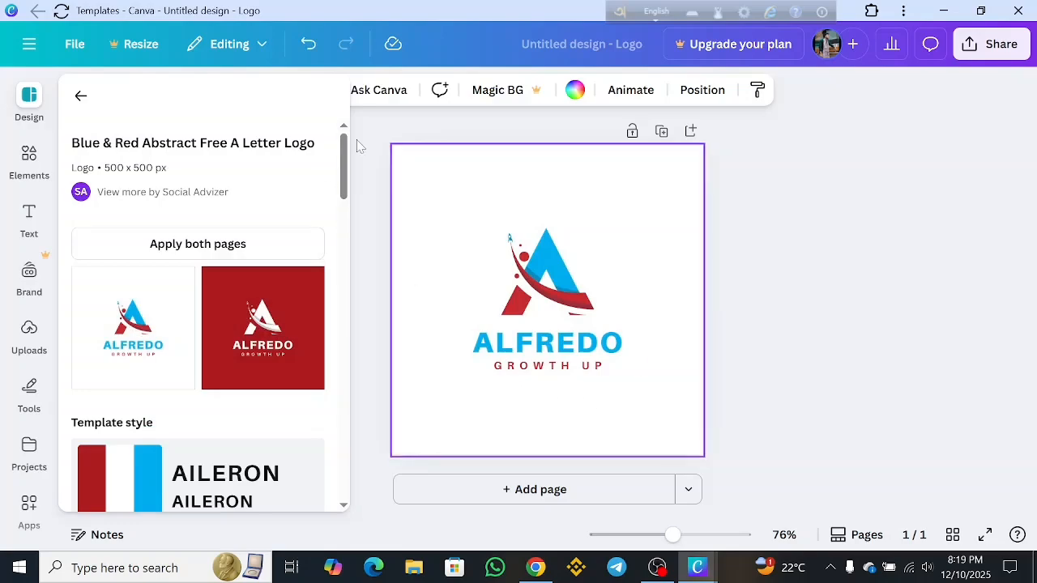
click(354, 298)
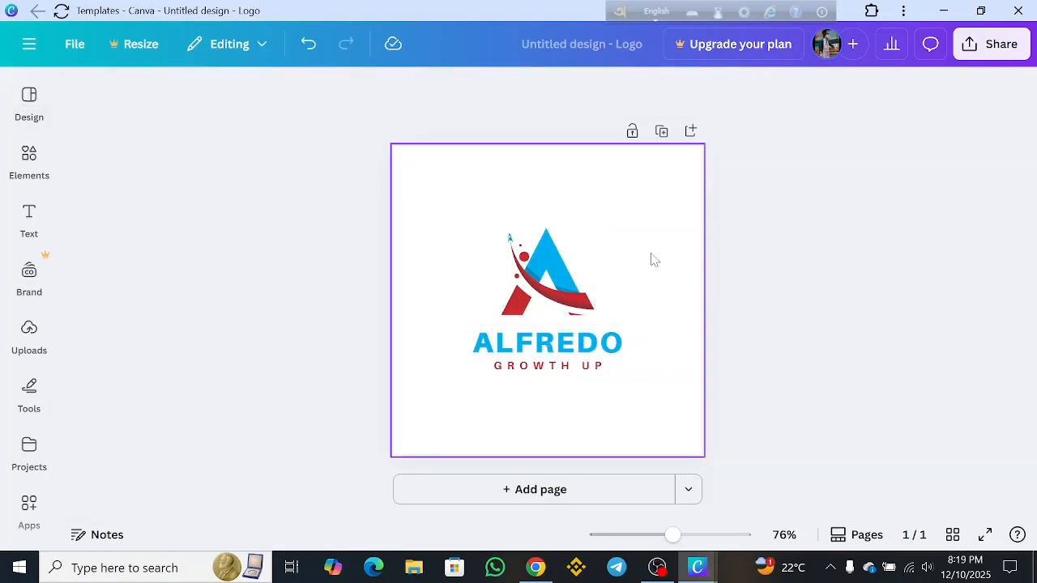
Try several default solid colors on the A emblem's light blue part and settle on the darkest blue.
click(541, 276)
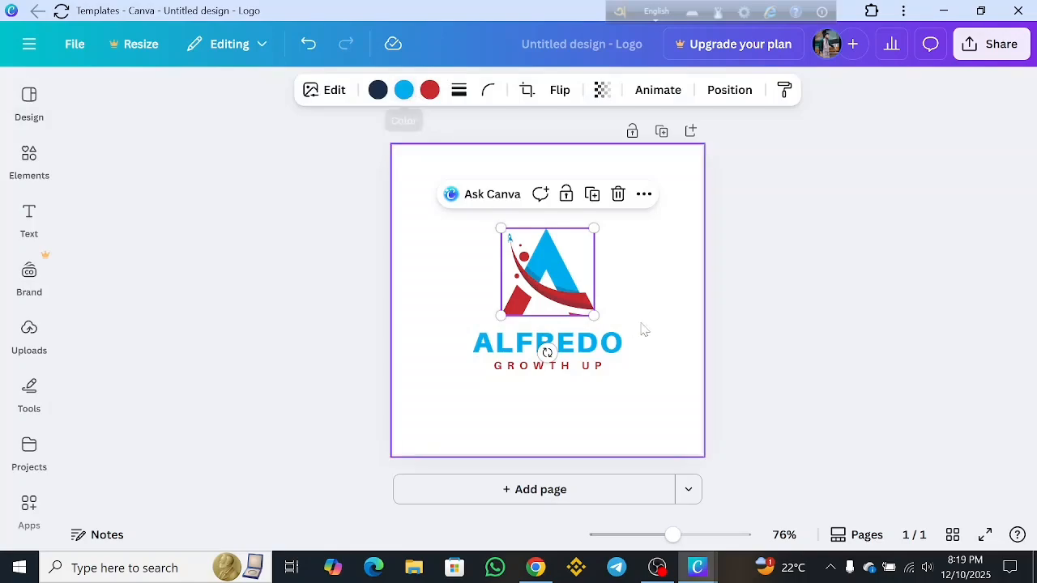
click(693, 358)
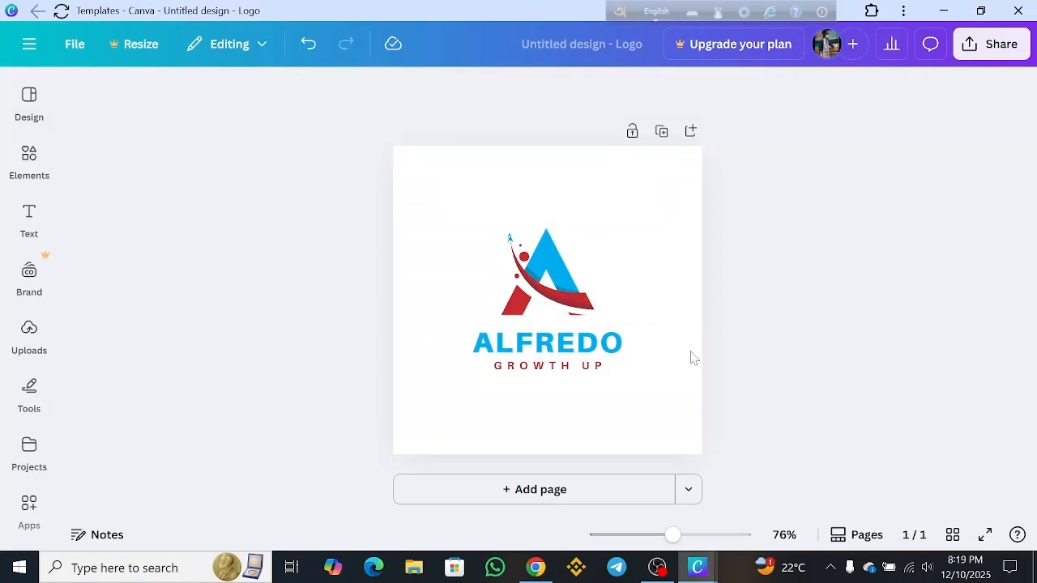
click(553, 261)
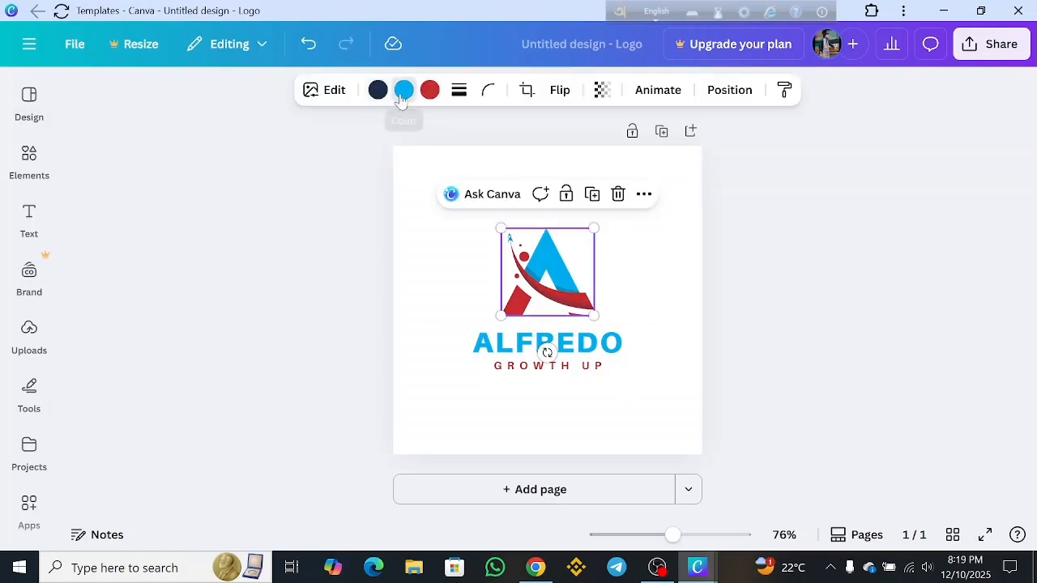
click(404, 89)
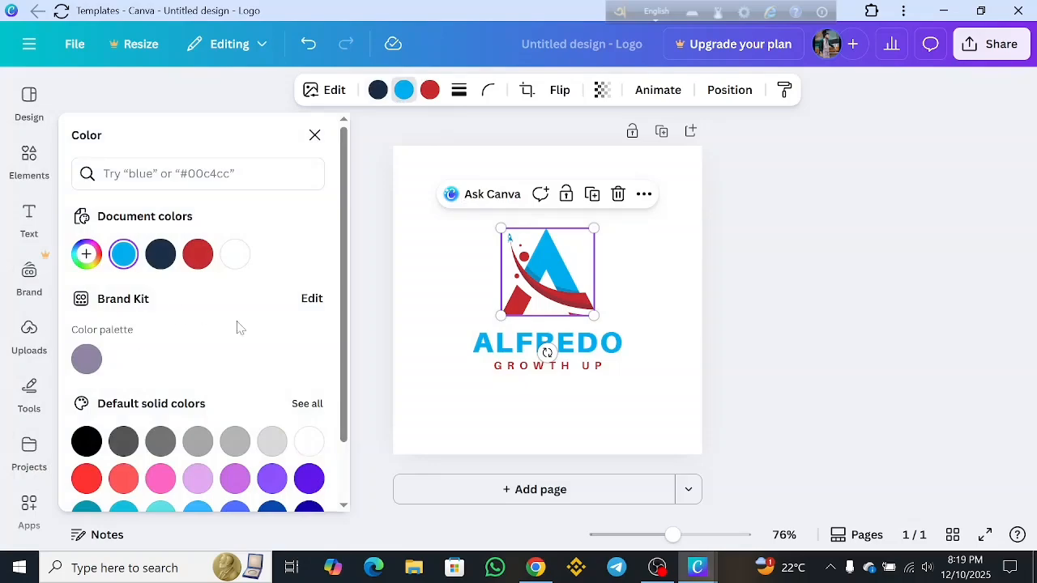
scroll(240, 327, down, 2)
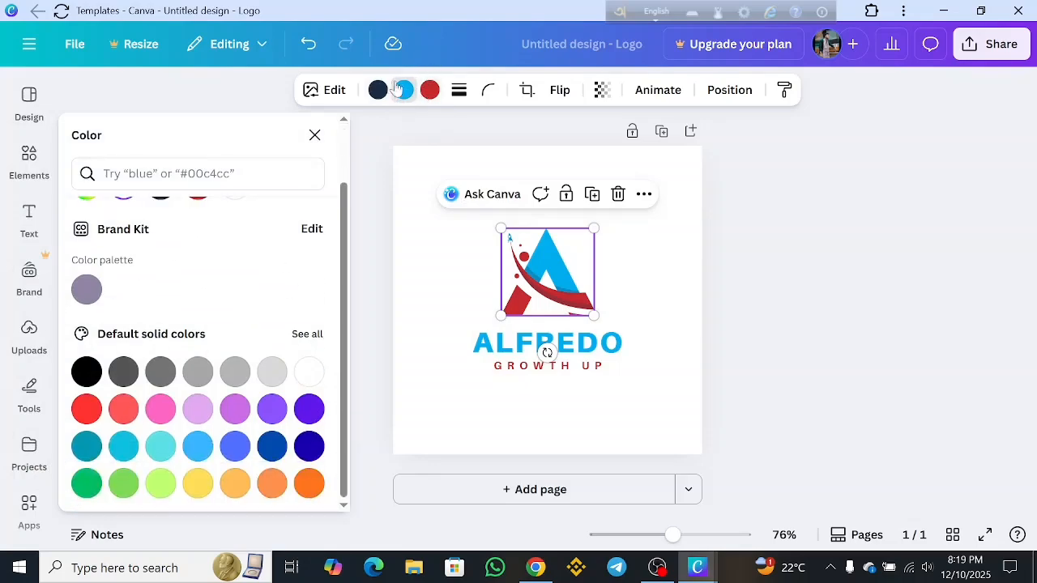
scroll(316, 377, up, 2)
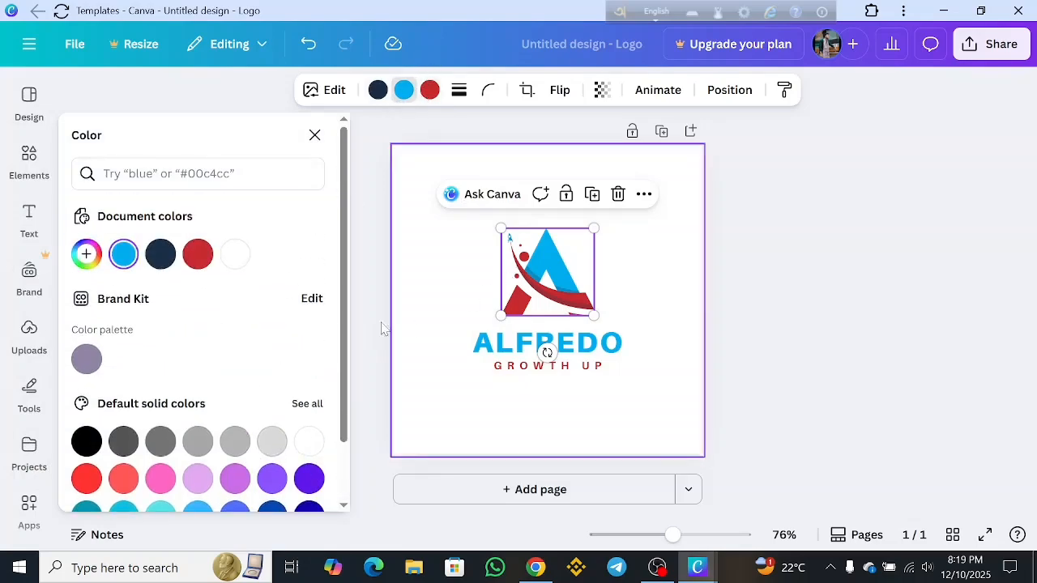
scroll(252, 353, down, 2)
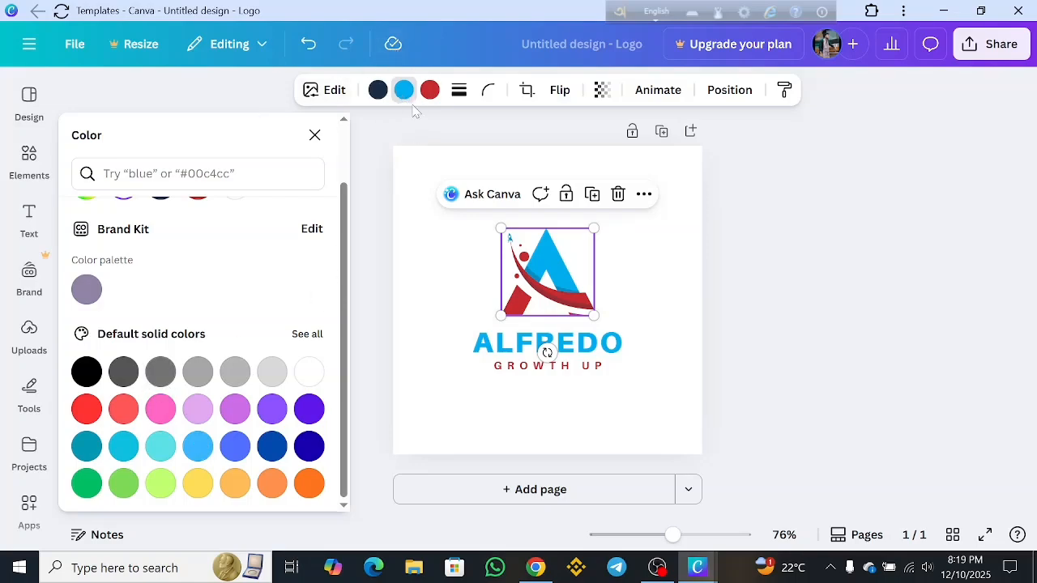
click(235, 409)
click(197, 409)
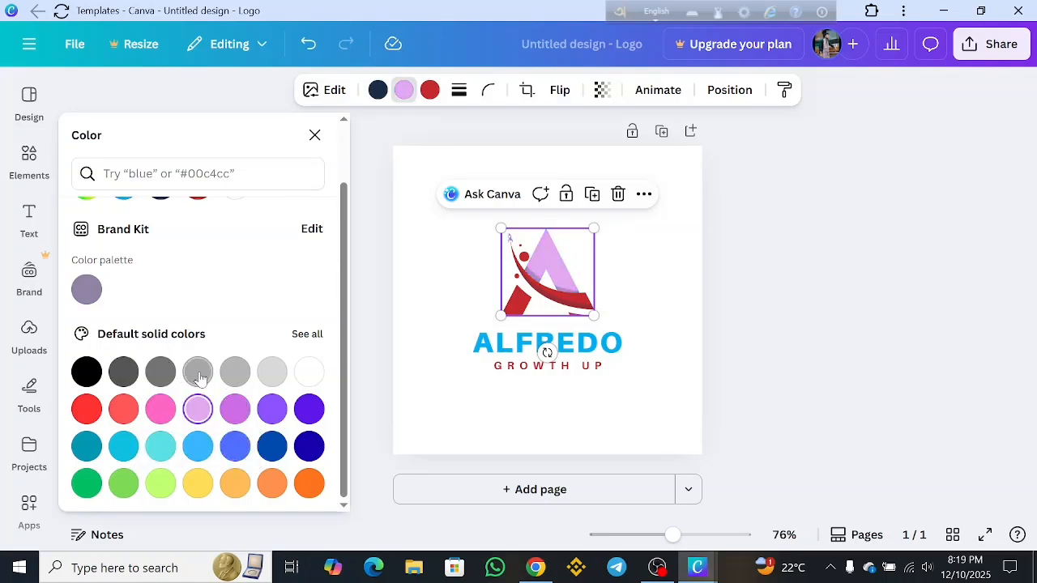
click(198, 373)
click(307, 450)
click(273, 446)
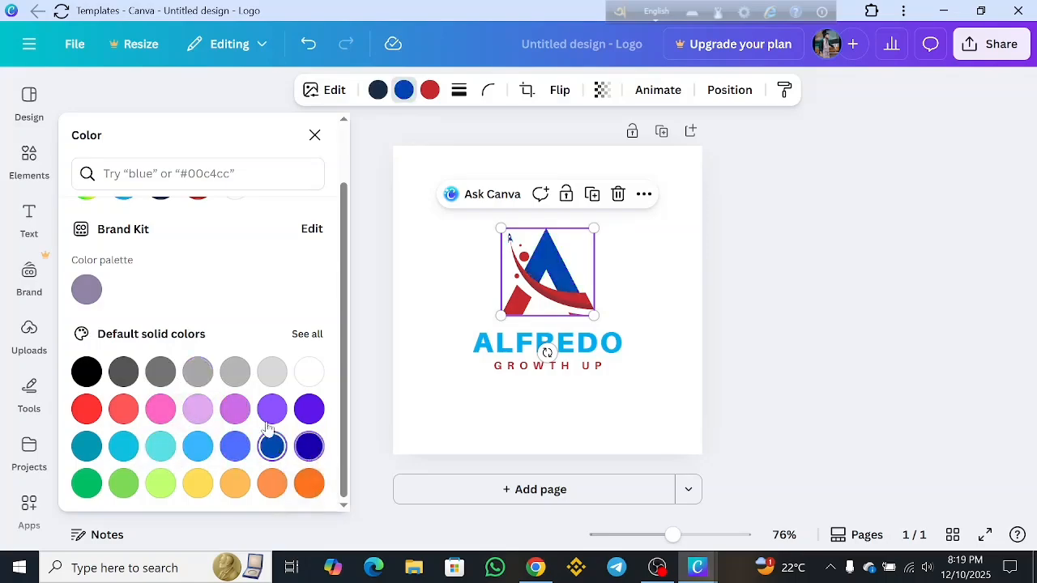
click(306, 449)
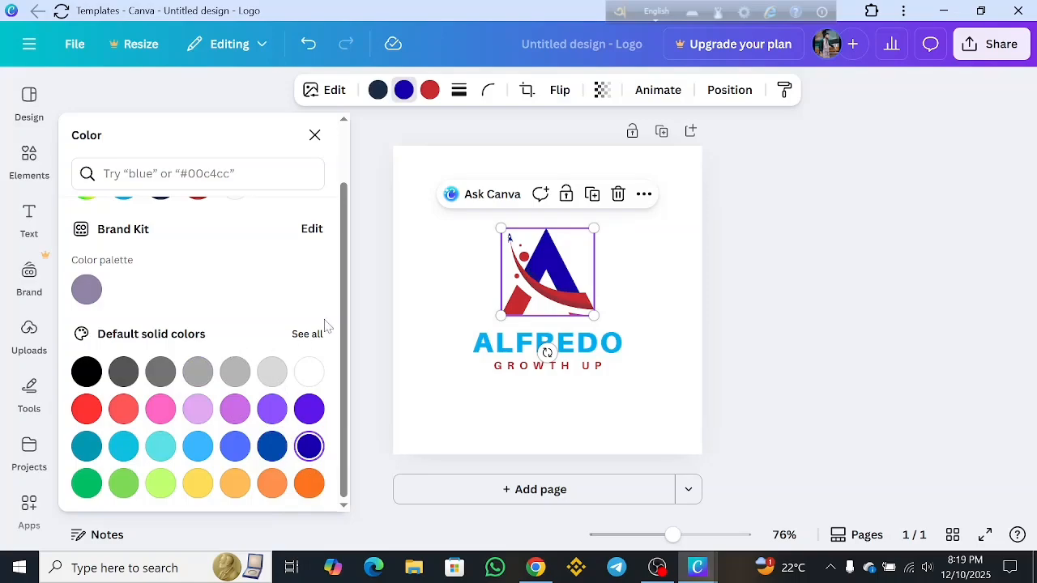
Try several default solid colors on the A emblem's red swoosh and leg part and settle on the darker green.
click(429, 89)
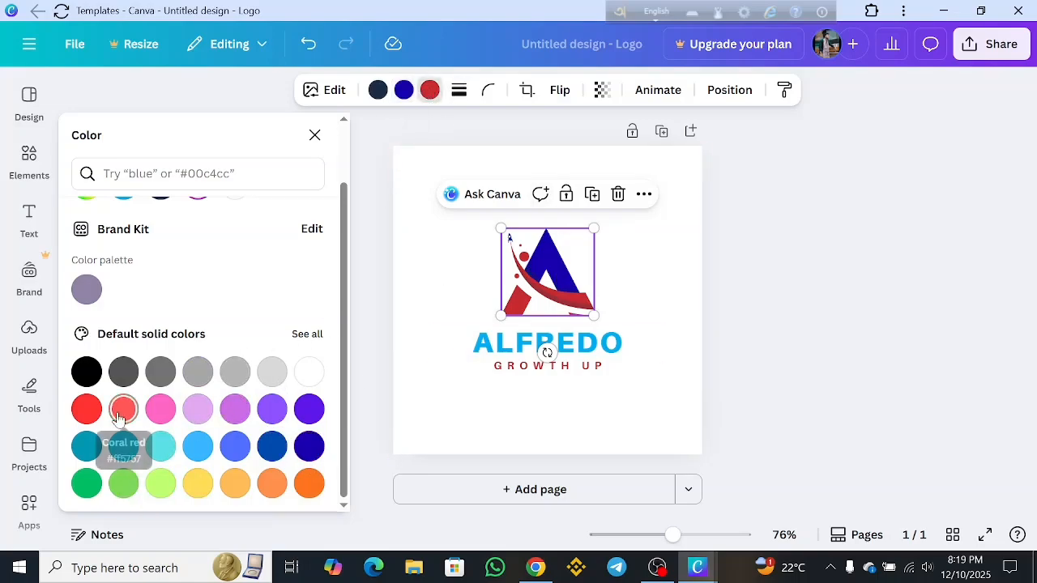
click(160, 446)
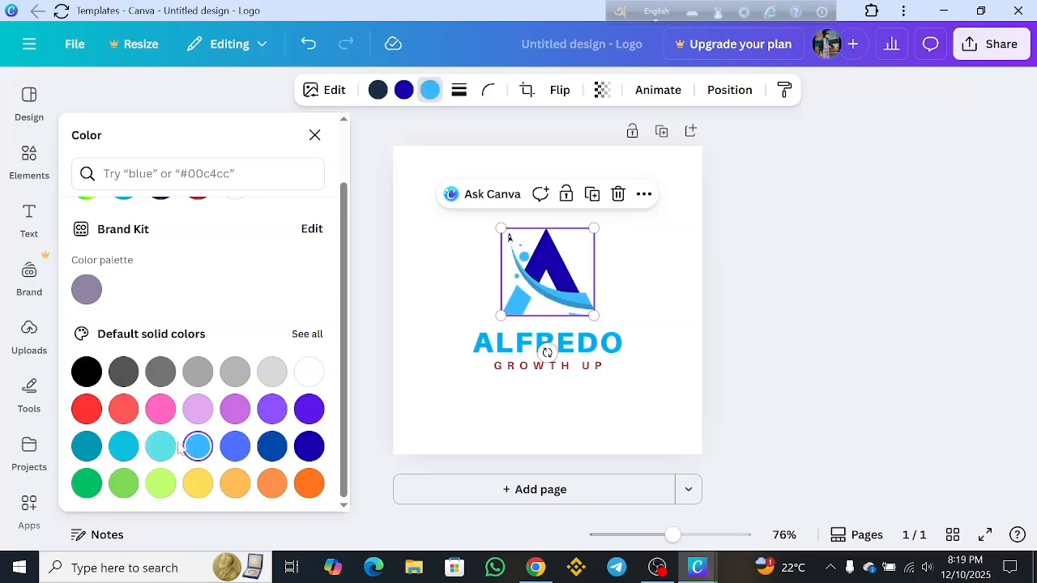
click(132, 458)
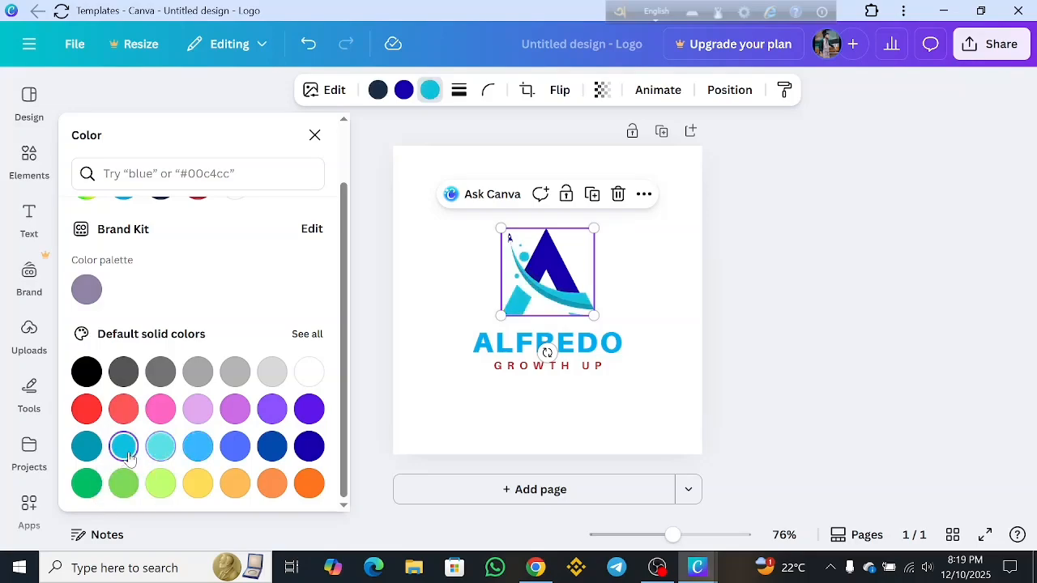
click(232, 453)
click(267, 452)
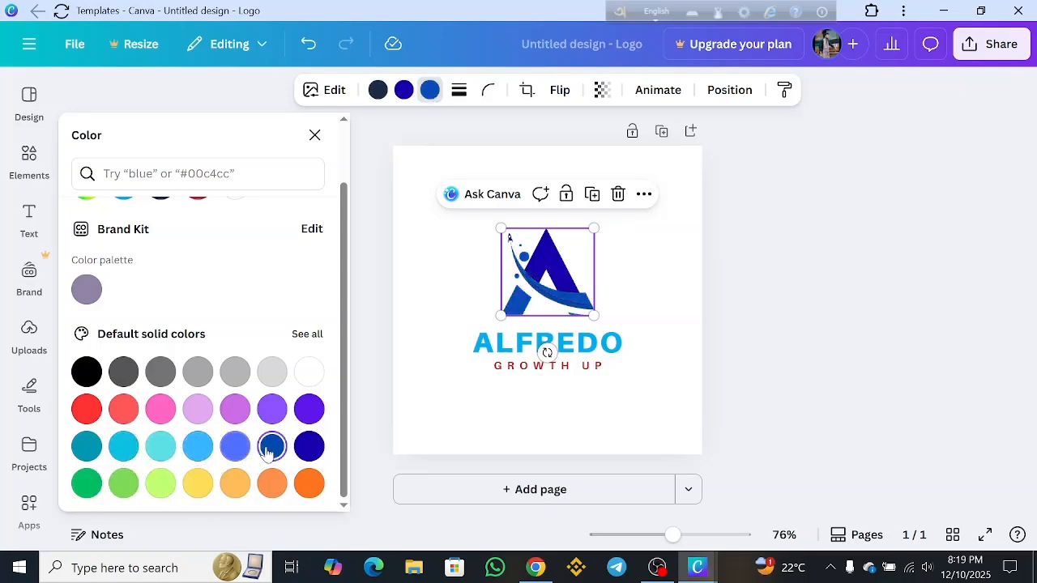
click(233, 482)
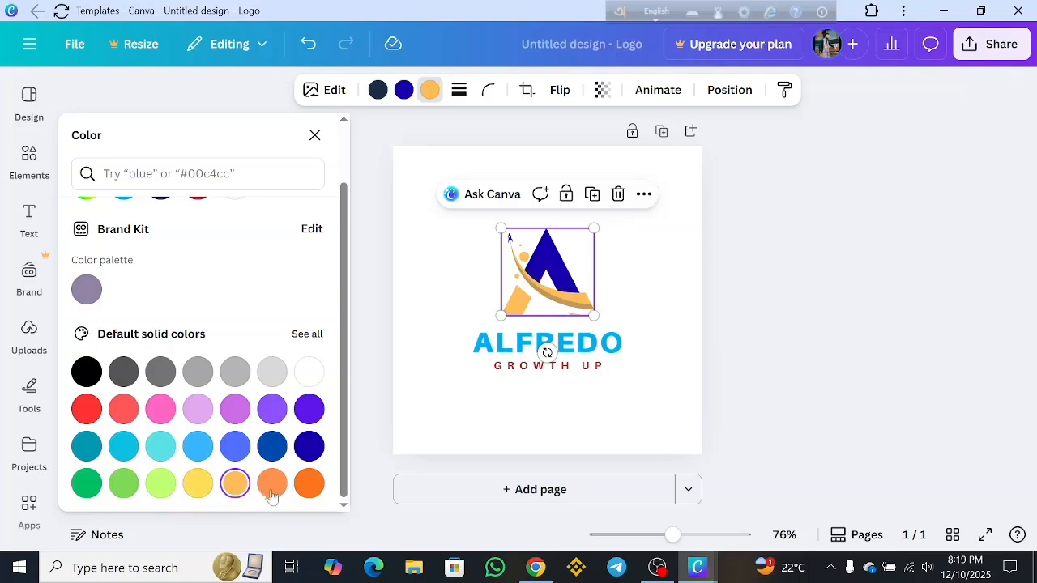
click(311, 492)
click(273, 488)
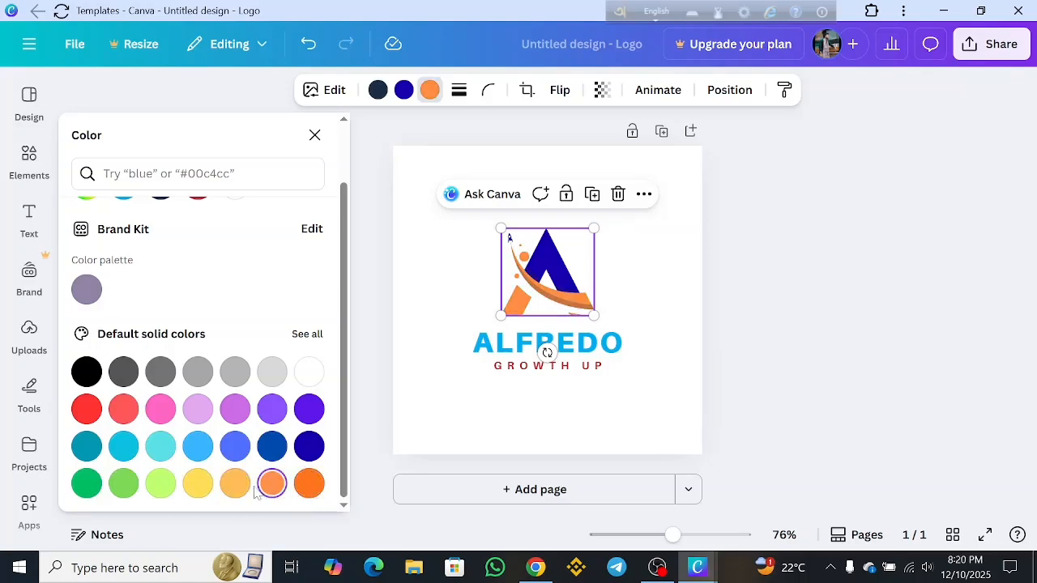
click(88, 484)
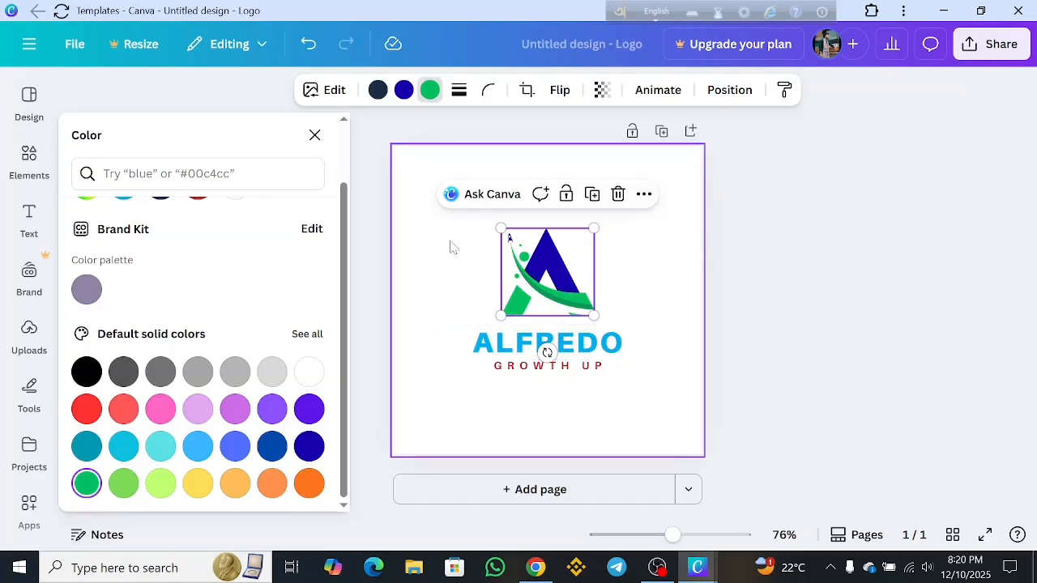
Try several default solid colors on the A emblem's dark navy shading, settle on bright red, and close the color choices.
click(387, 90)
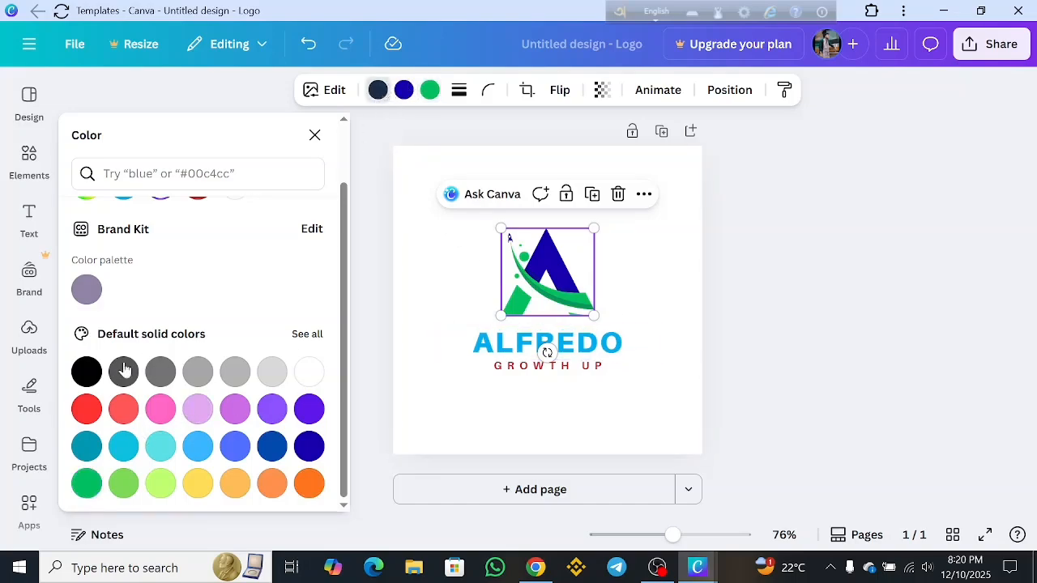
click(87, 408)
click(161, 408)
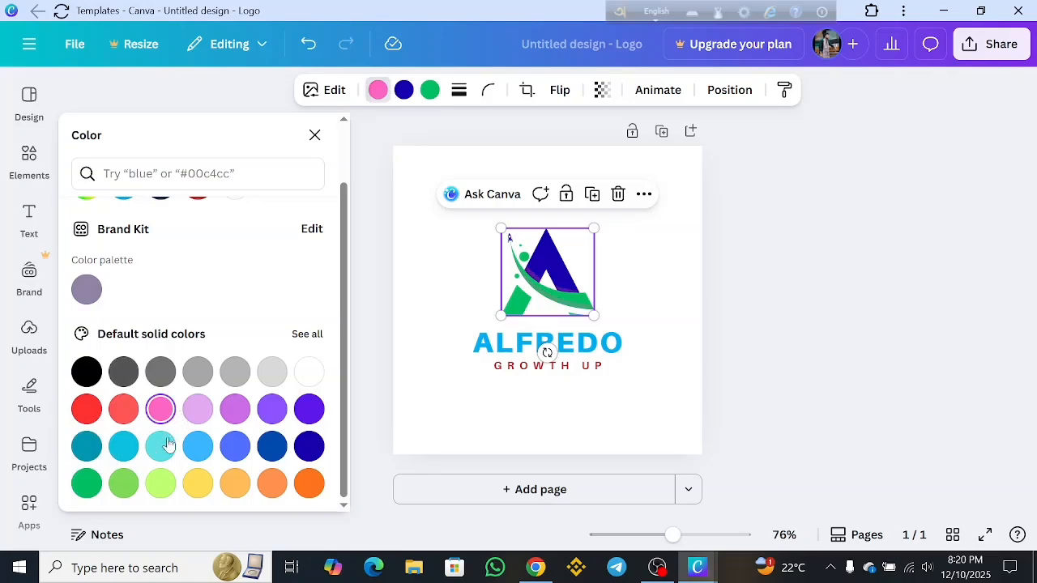
click(163, 446)
click(234, 448)
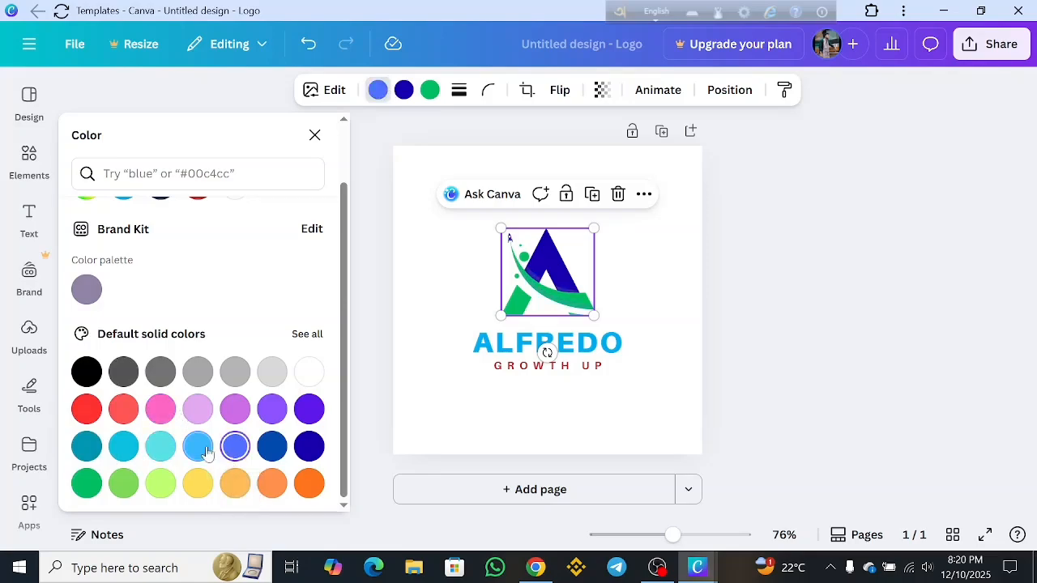
click(198, 446)
click(87, 409)
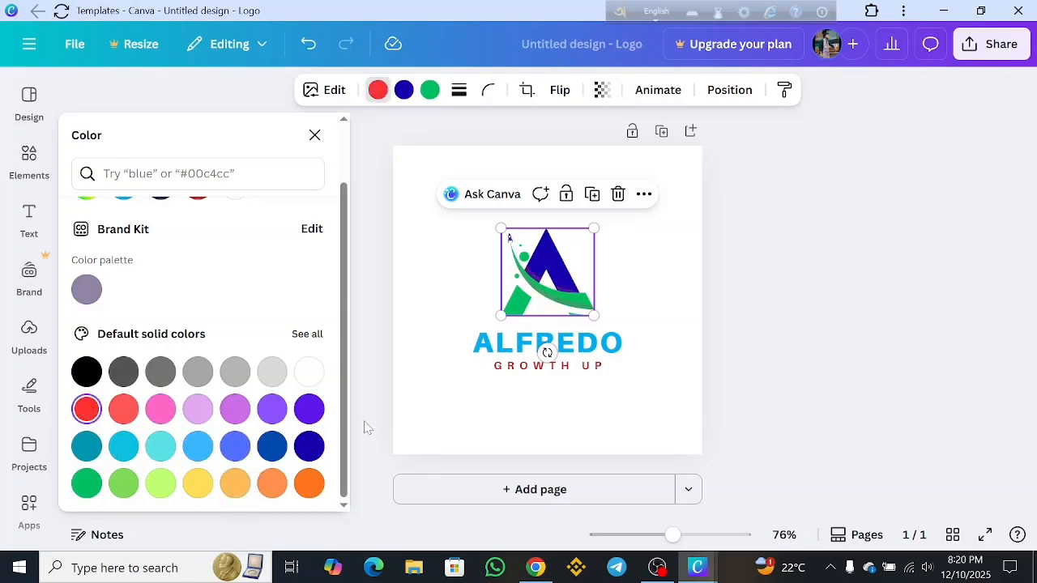
click(679, 356)
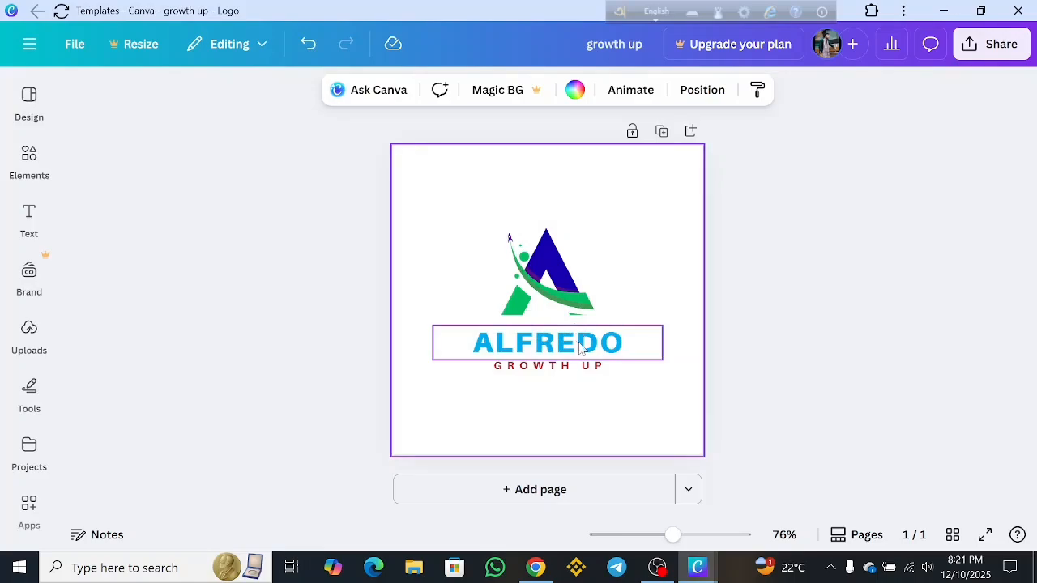
Replace the logo's main title ALFREDO with ARIYAN.
double_click(580, 347)
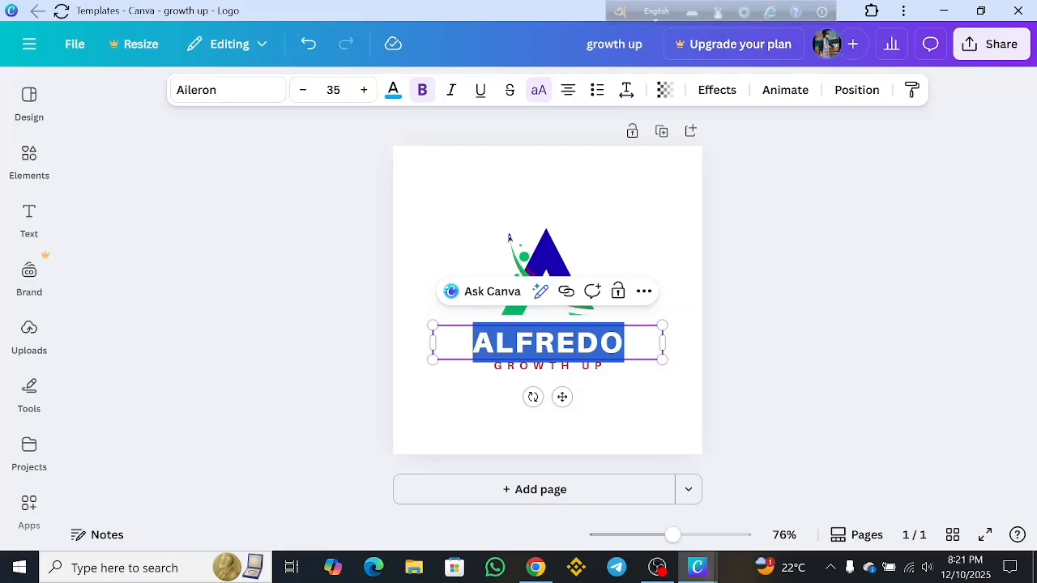
text(ARI)
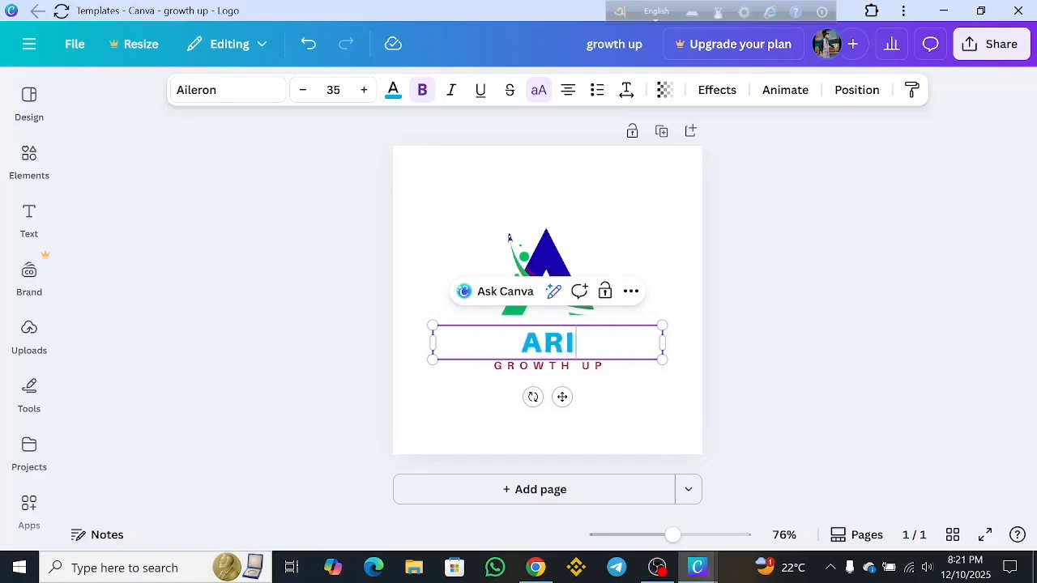
text(YAN)
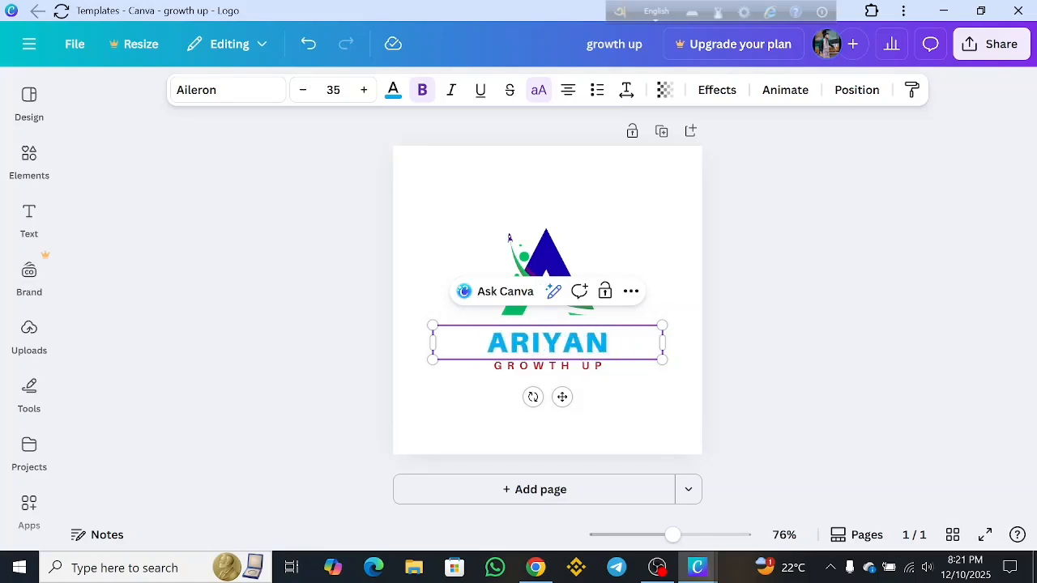
click(619, 488)
scroll(640, 292, up, 5)
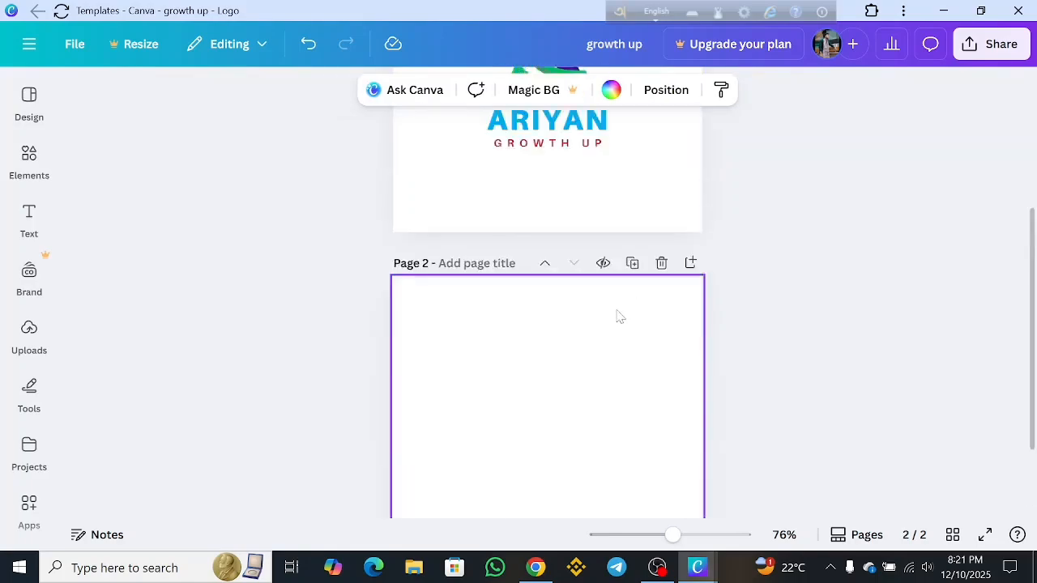
click(580, 338)
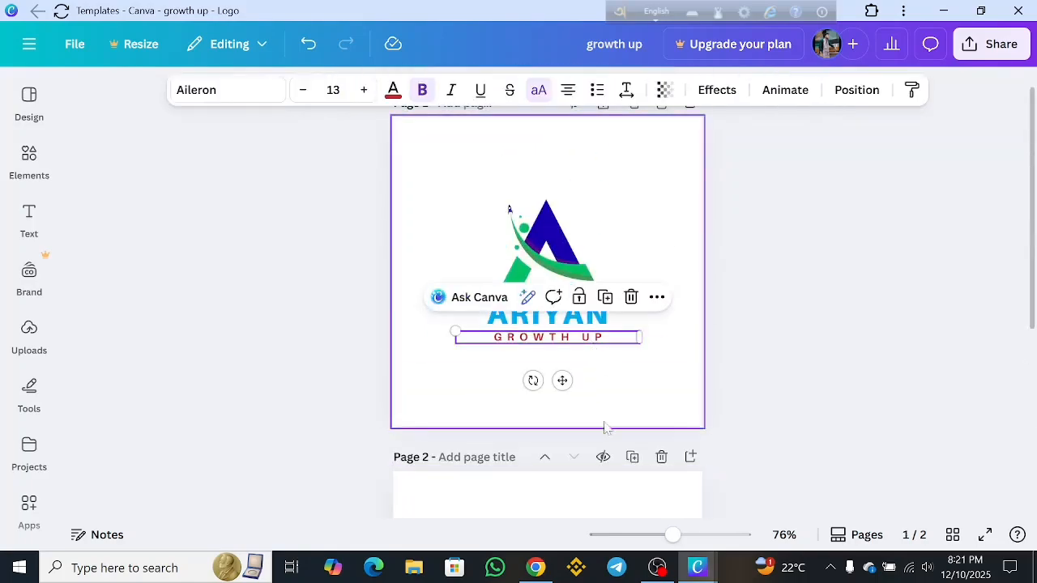
click(661, 458)
Replace the tagline GROWTH UP under the title with TECHNOLOGY.
key(Return)
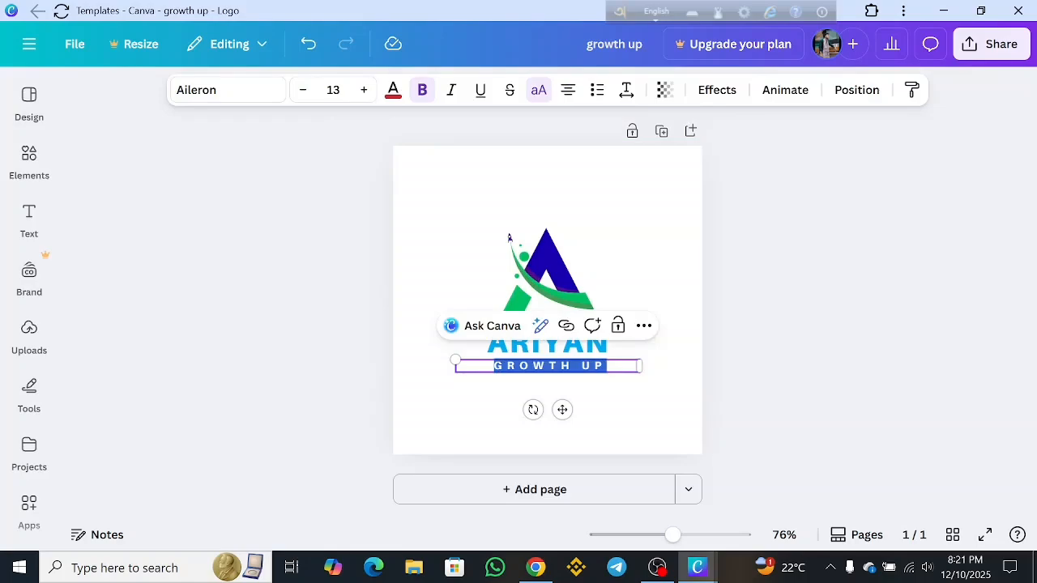
text(TE)
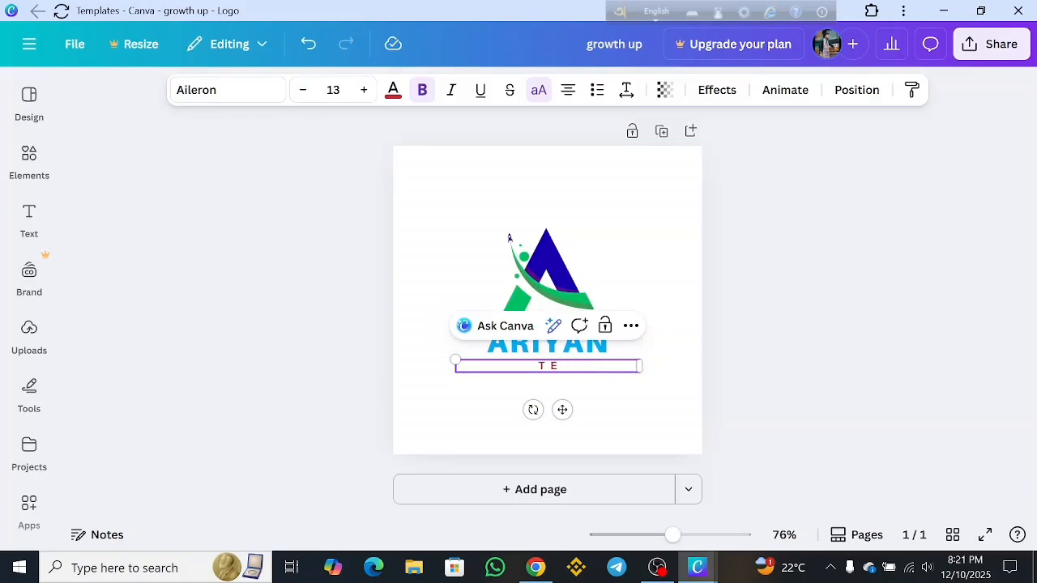
text(CHNOLOGY)
click(626, 405)
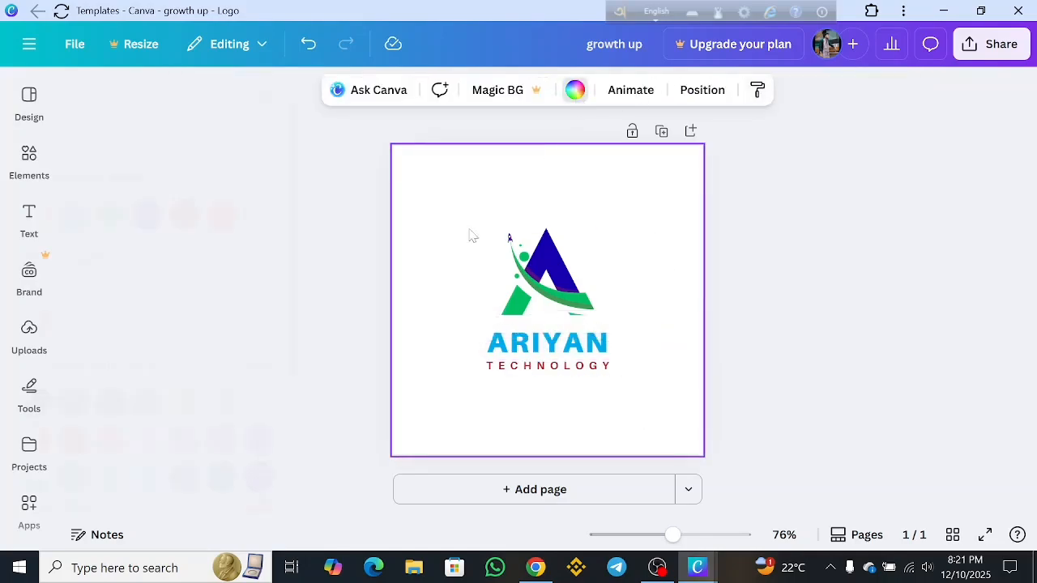
scroll(203, 336, down, 5)
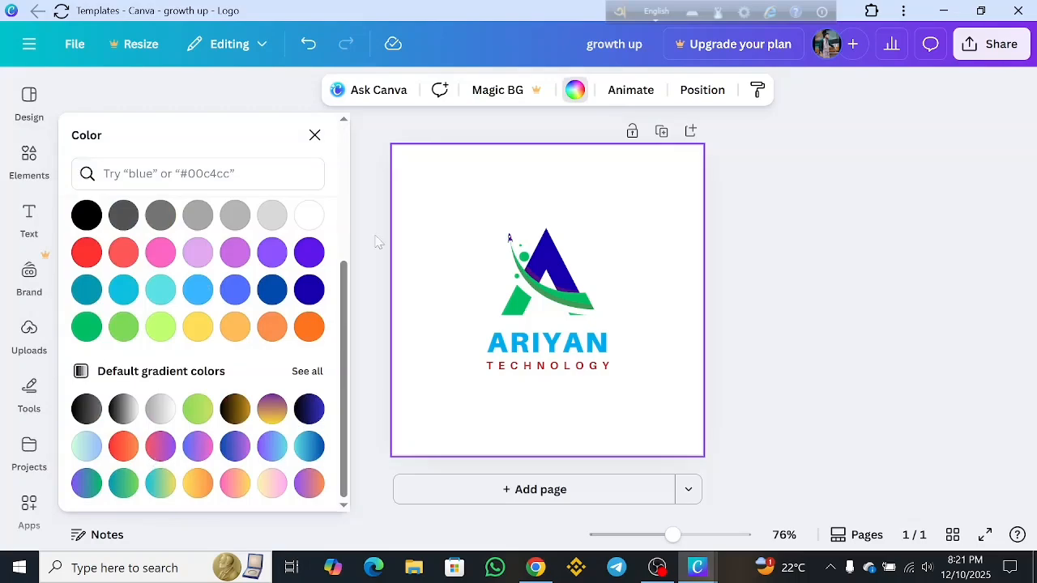
click(161, 252)
click(547, 205)
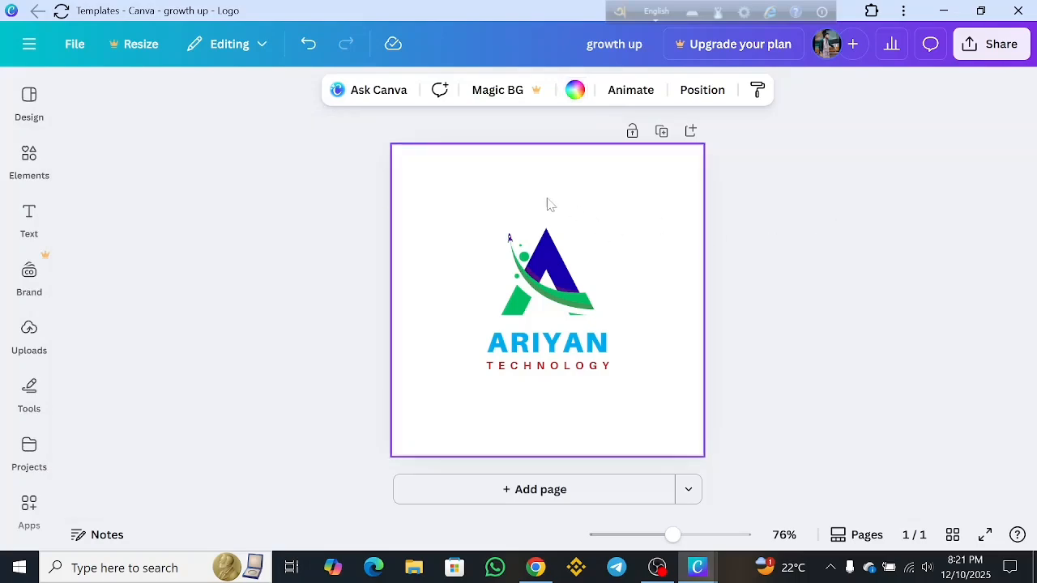
Try light purple, pink and red default solid colors as the page background.
click(576, 90)
scroll(273, 356, down, 2)
scroll(243, 405, up, 1)
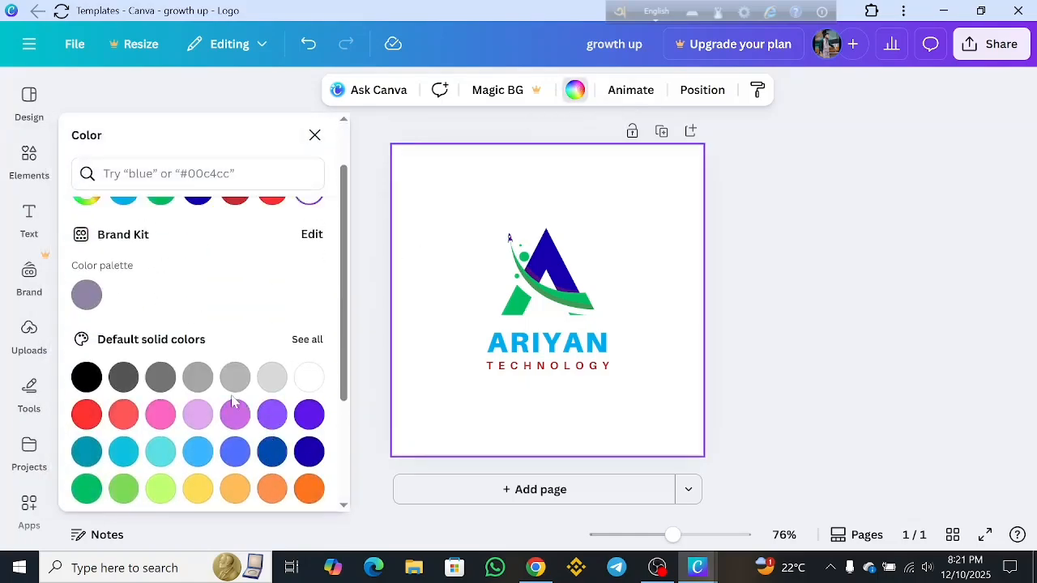
click(198, 414)
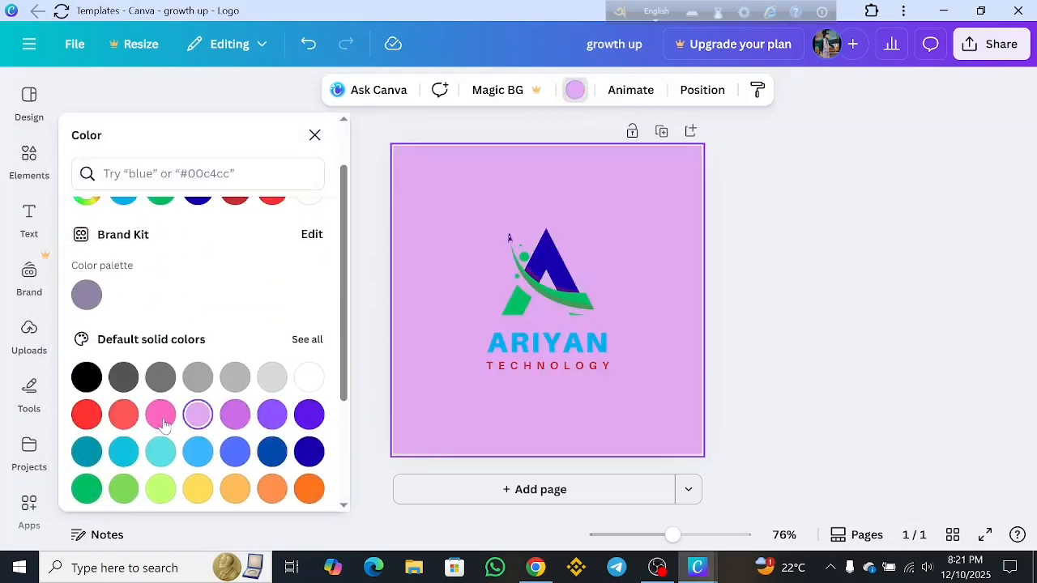
click(160, 414)
click(89, 416)
scroll(259, 405, down, 2)
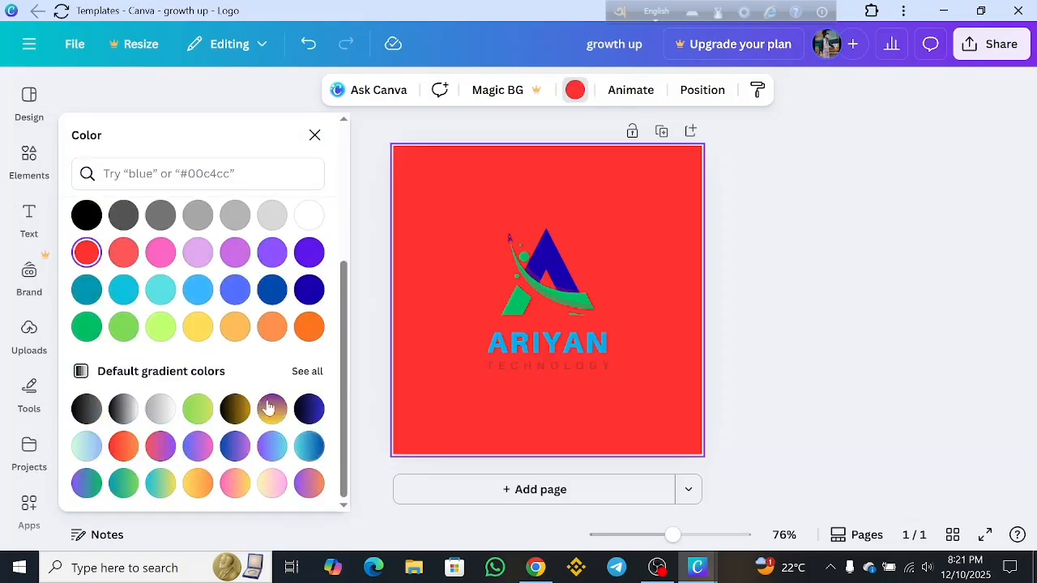
Try several default gradients as the page background, including the green one, ending with the black-to-gray gradient.
click(272, 409)
click(198, 409)
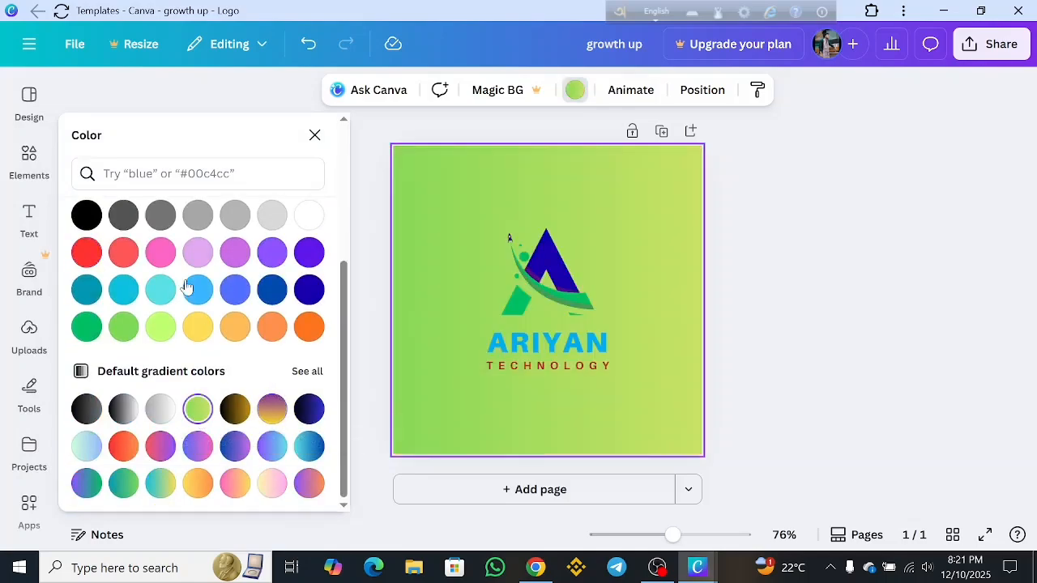
click(274, 447)
click(156, 447)
click(86, 409)
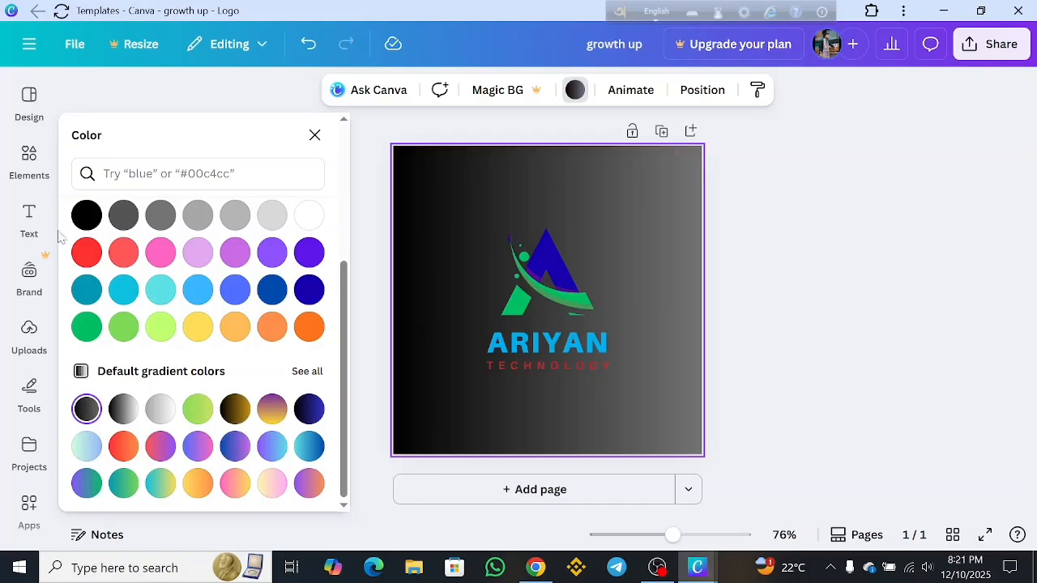
Try more default solid colors on the page background, settle on yellow, and close the color choices.
scroll(138, 316, up, 3)
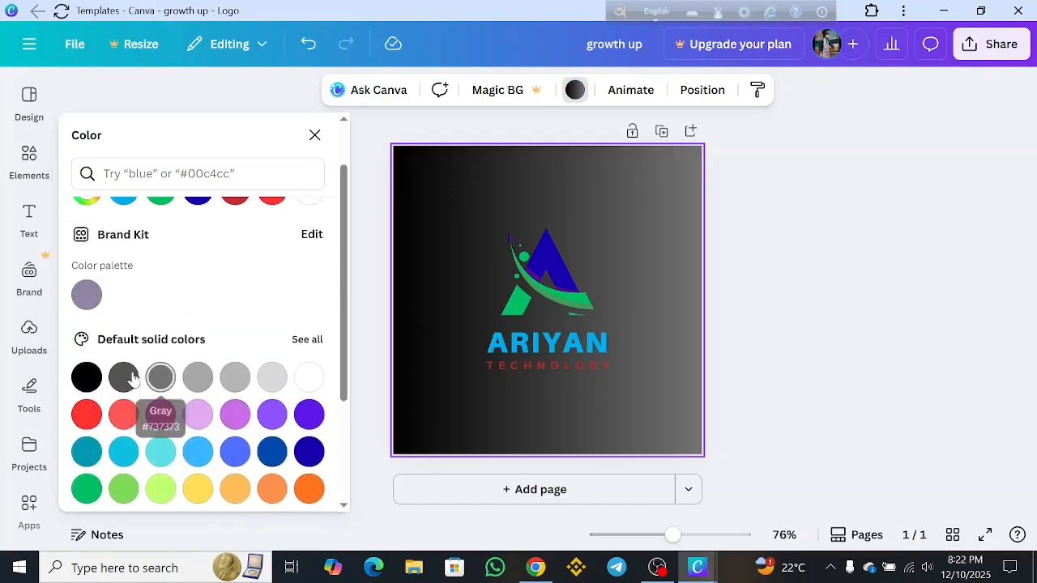
scroll(186, 405, down, 4)
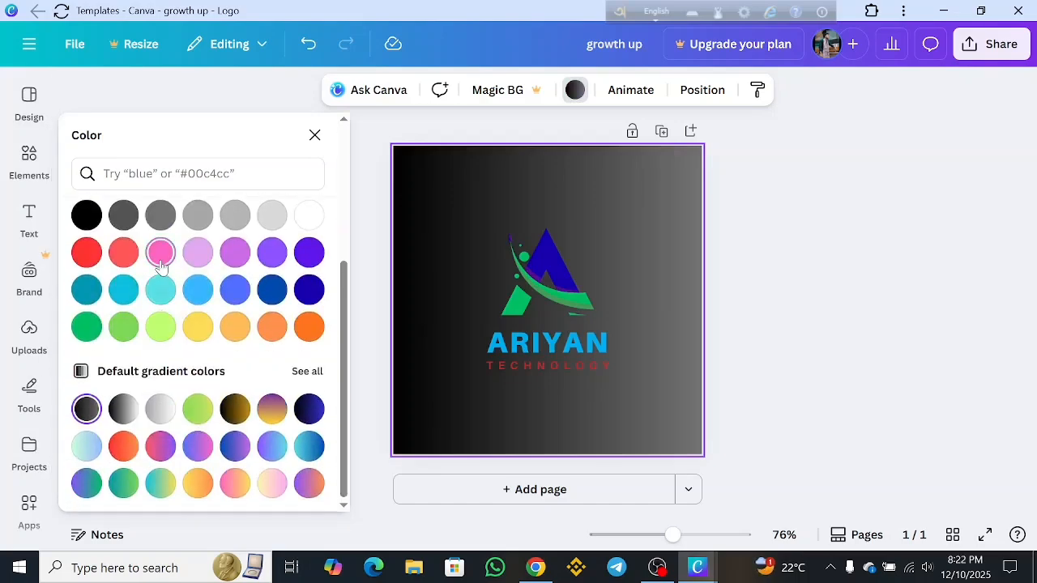
click(123, 255)
click(87, 256)
click(100, 290)
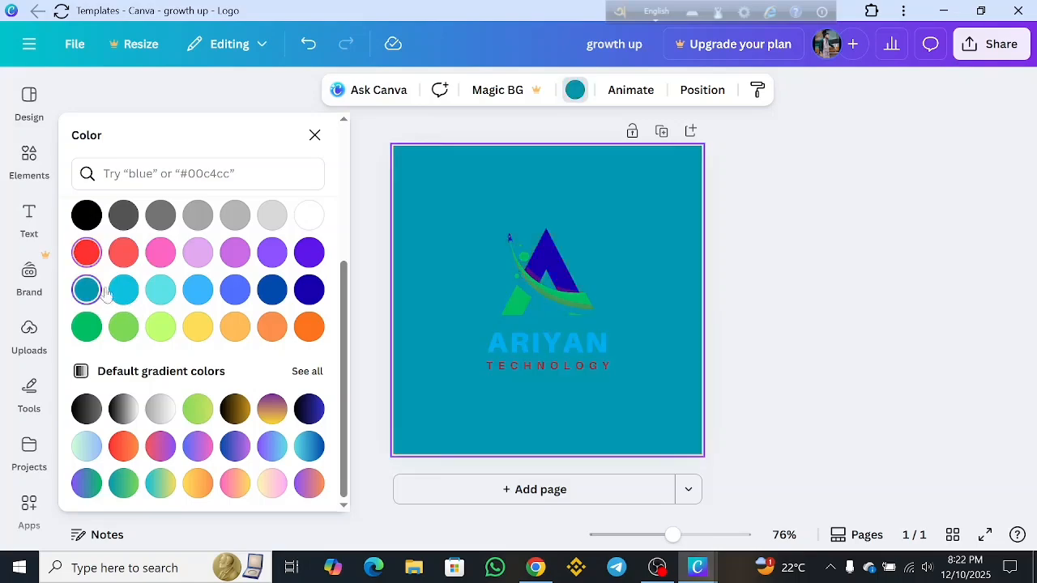
click(122, 292)
click(198, 290)
click(198, 327)
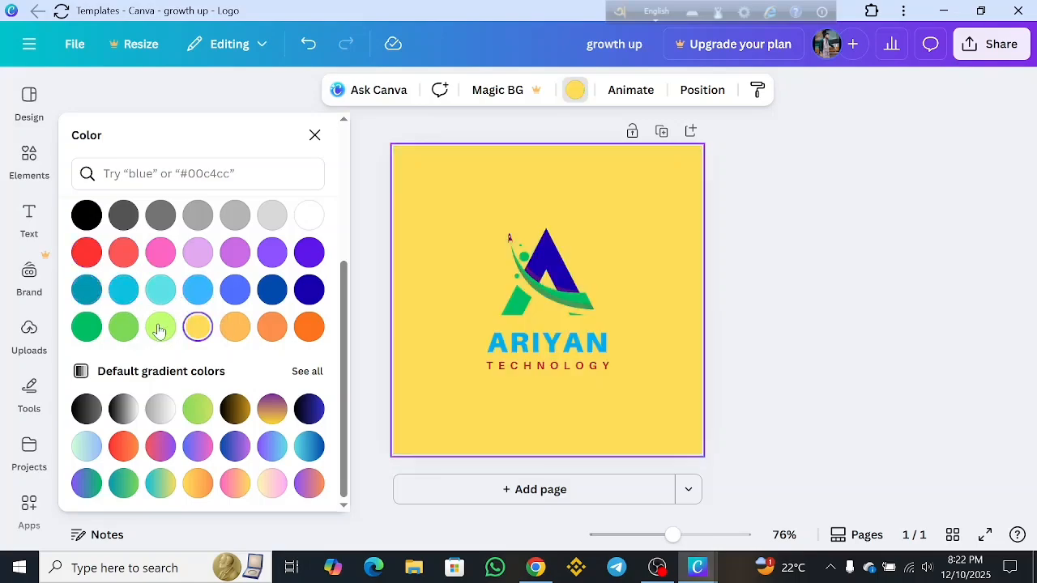
click(159, 328)
click(198, 328)
click(235, 327)
click(197, 327)
click(777, 303)
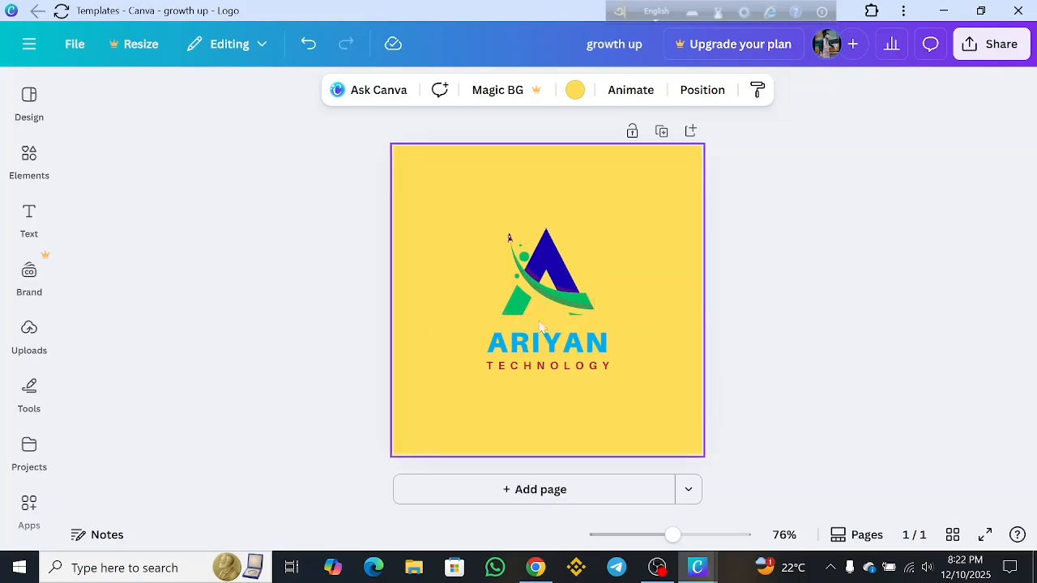
Browse the elements library using its suggested Line search.
click(30, 158)
click(28, 120)
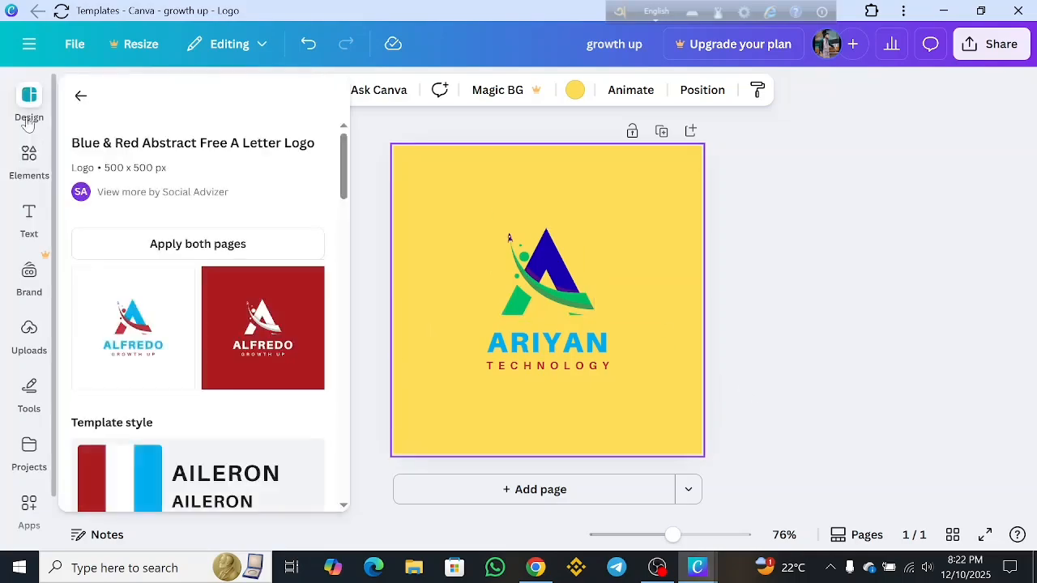
click(11, 171)
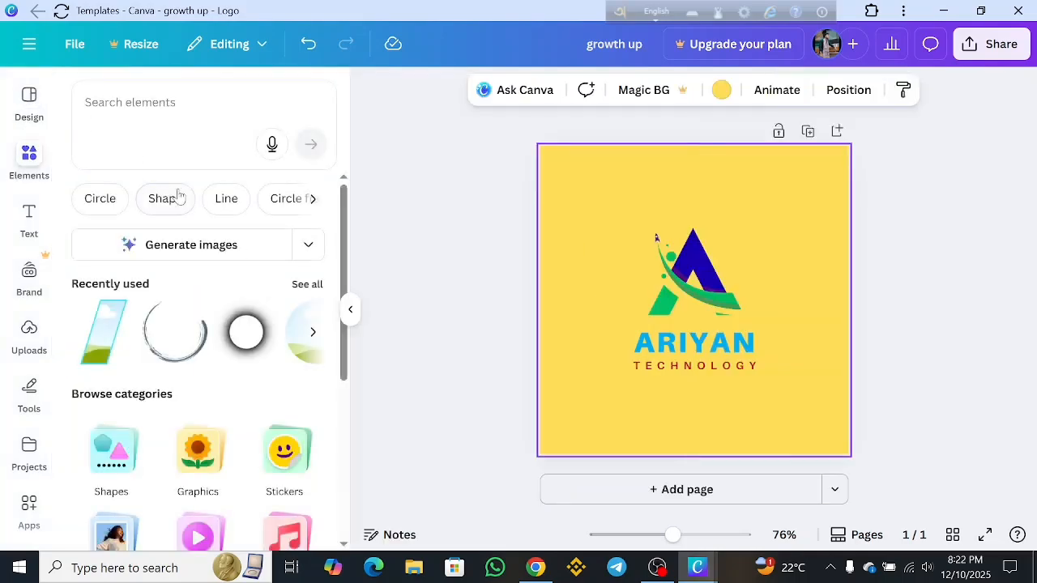
click(217, 203)
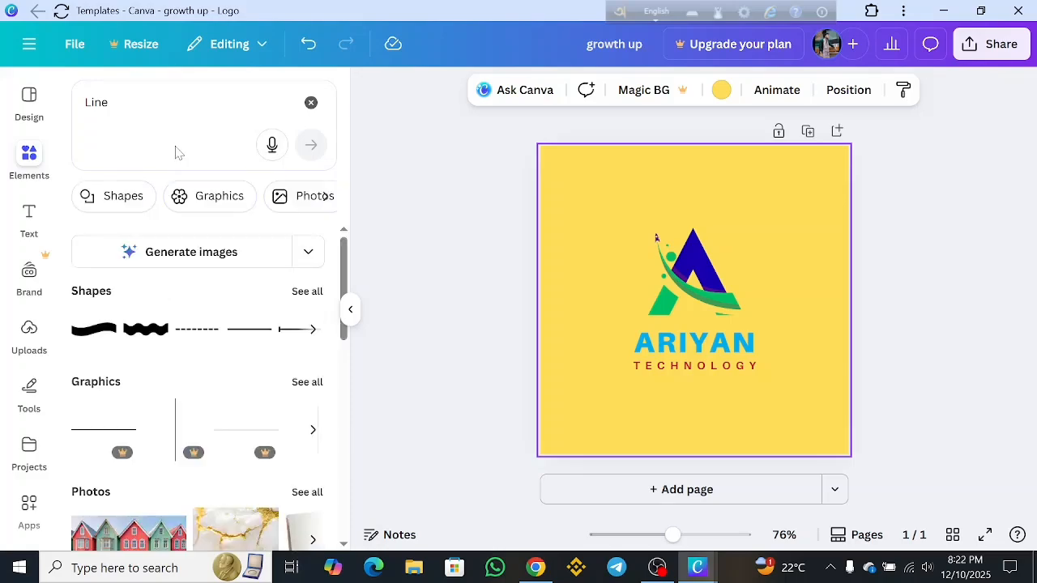
Show all graphics results for the Line search and add the straight blue brush-style line to the page.
scroll(268, 332, down, 2)
scroll(166, 215, up, 2)
scroll(268, 365, down, 4)
scroll(262, 347, up, 3)
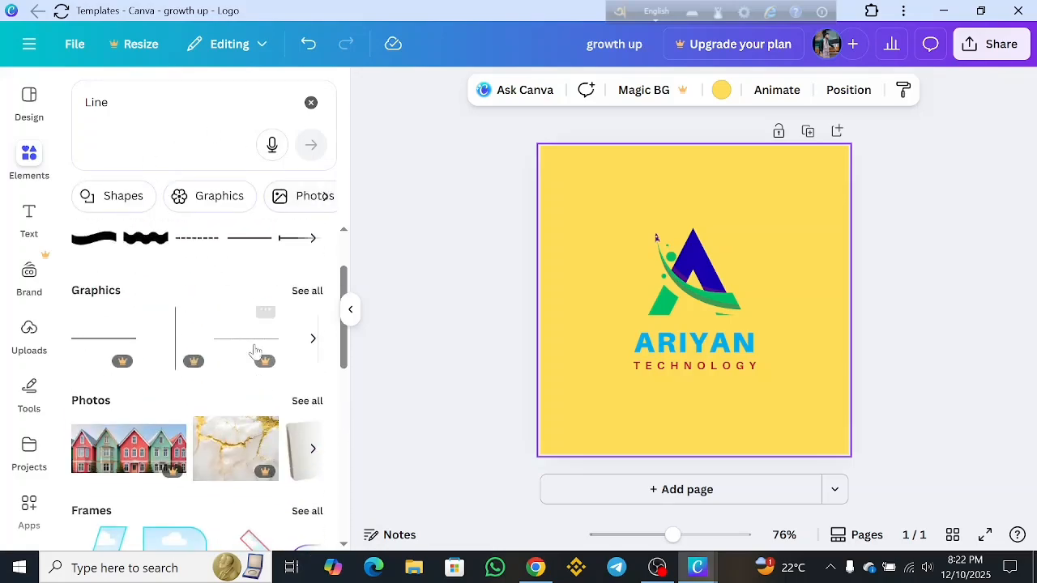
scroll(252, 329, up, 2)
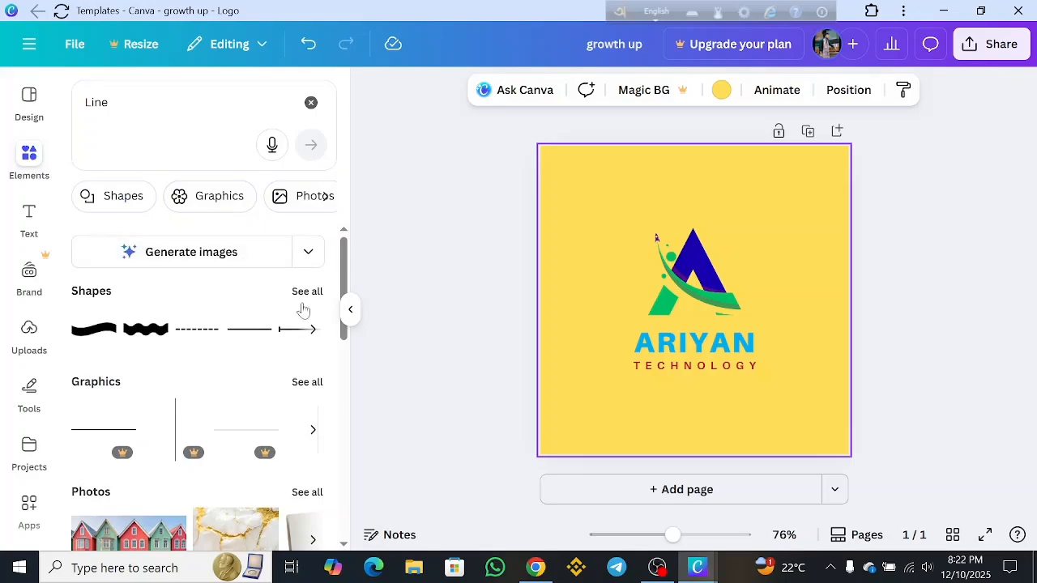
click(306, 382)
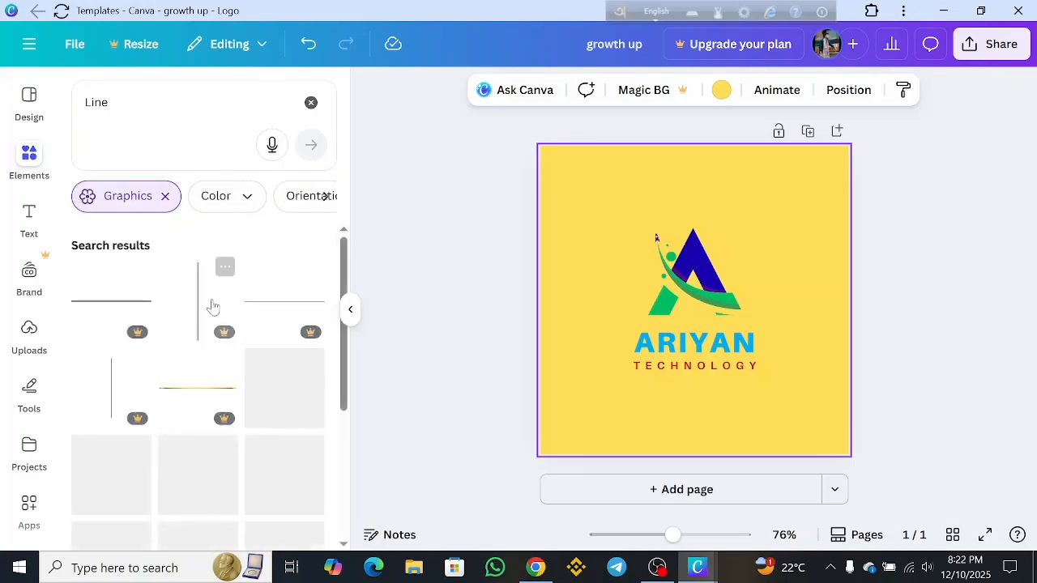
scroll(224, 424, down, 3)
scroll(253, 410, down, 1)
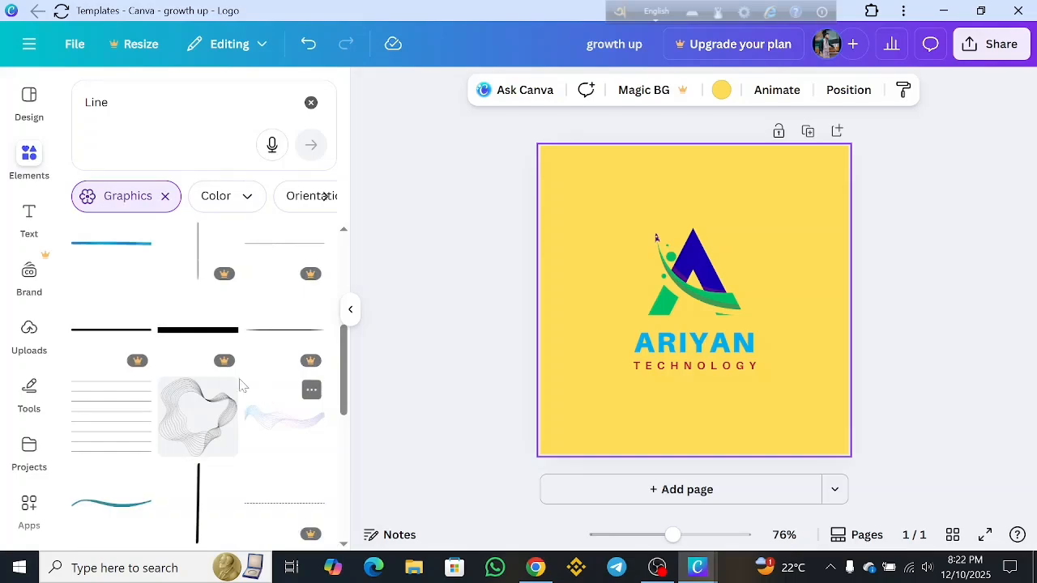
scroll(167, 317, up, 3)
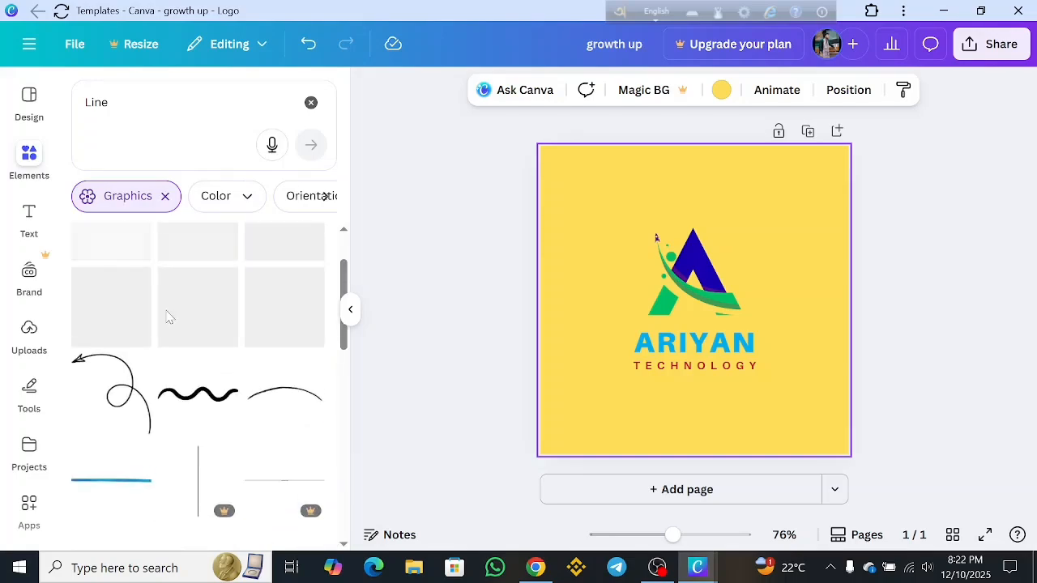
scroll(197, 417, down, 1)
click(146, 398)
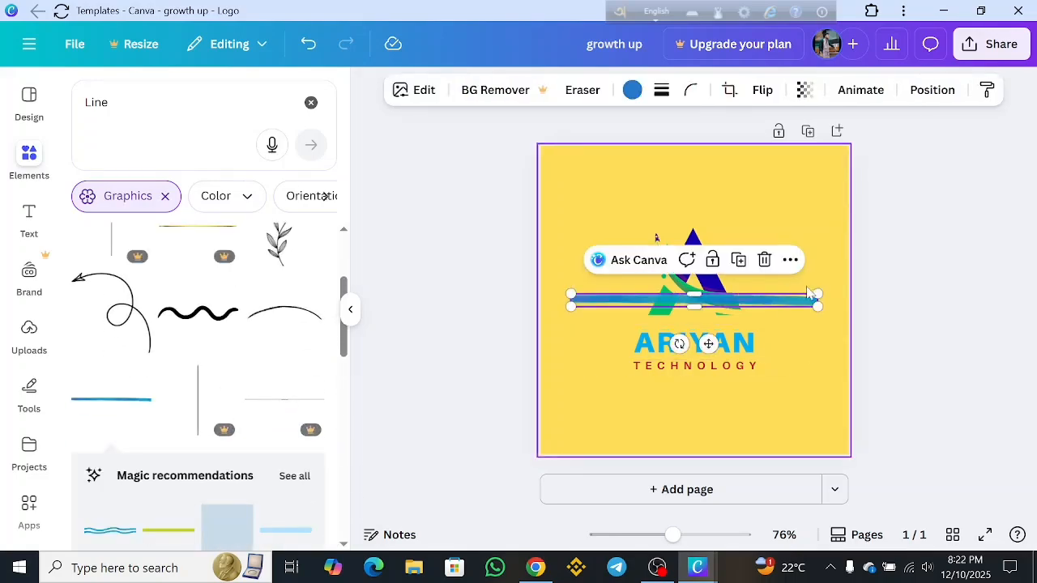
Shrink the blue line to slightly wider than the ARIYAN text and center it between the A symbol and that text.
drag(808, 296, 707, 324)
click(801, 324)
click(803, 307)
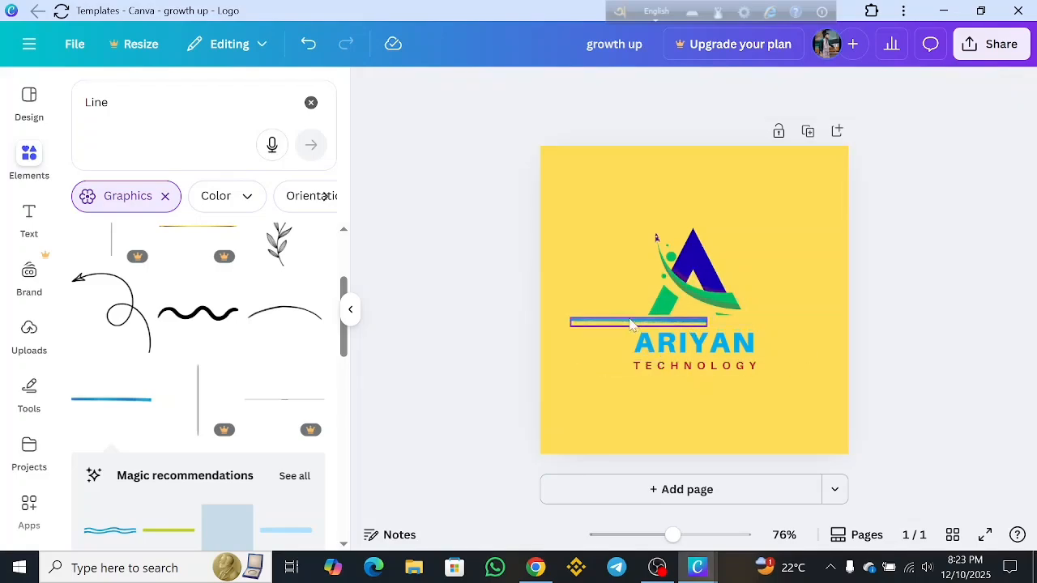
drag(629, 322, 685, 322)
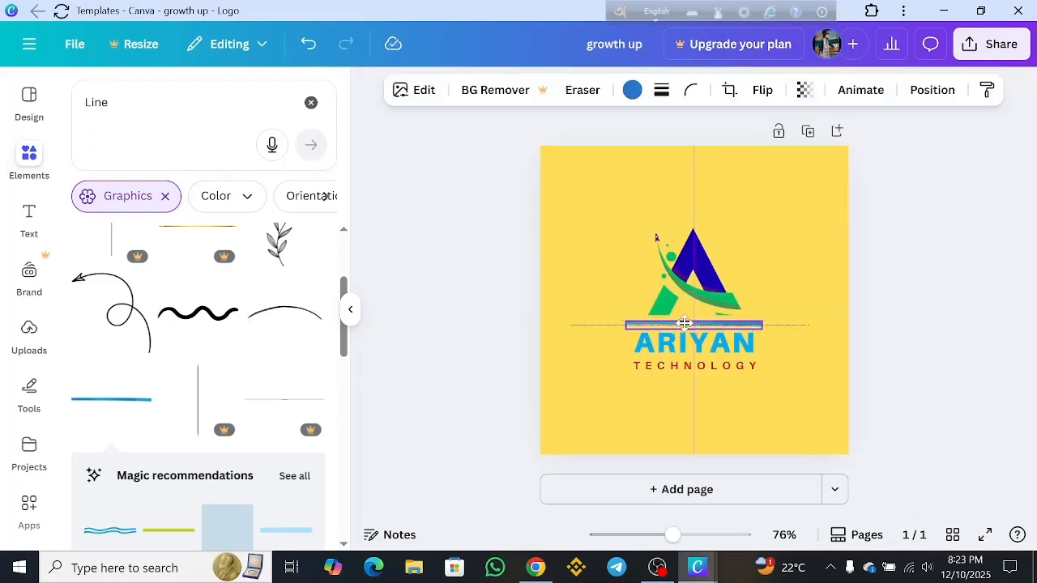
drag(685, 322, 684, 321)
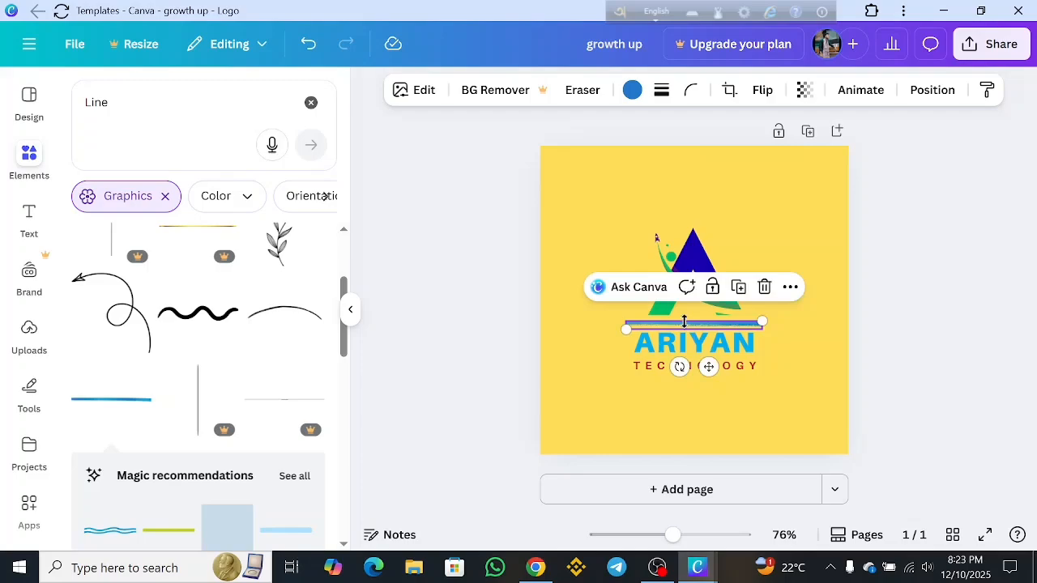
click(815, 440)
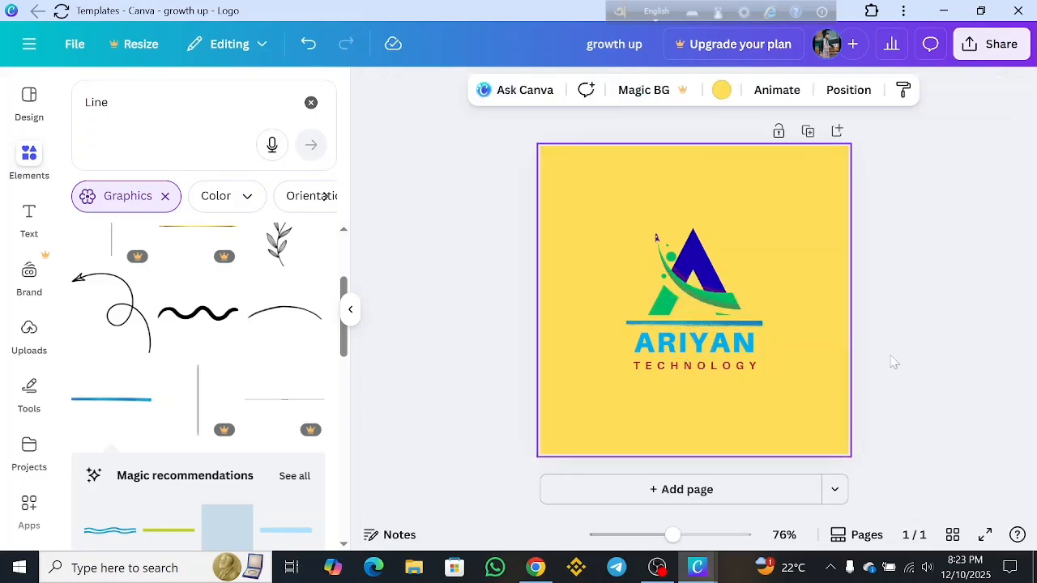
click(483, 314)
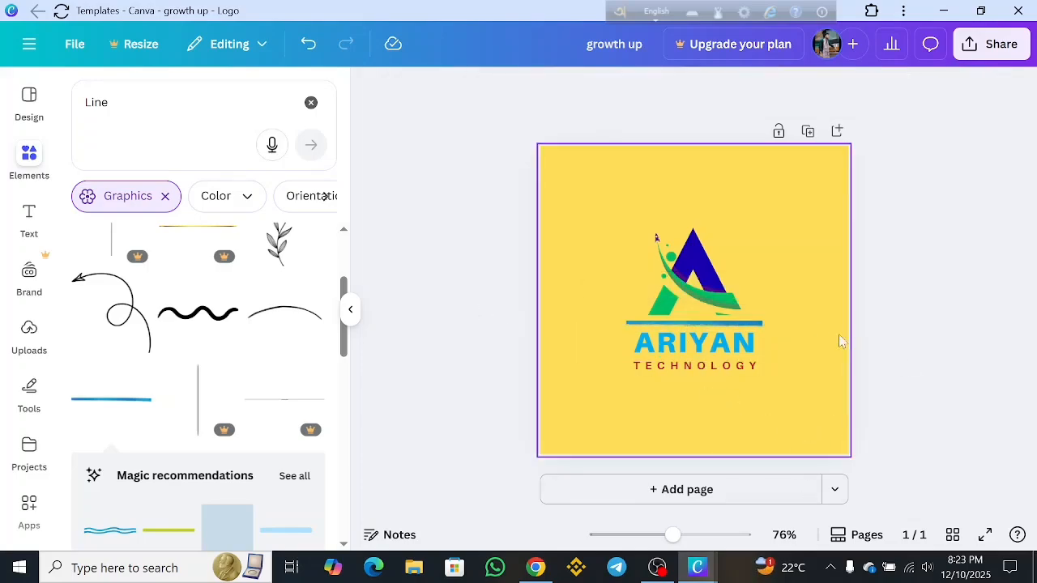
click(754, 326)
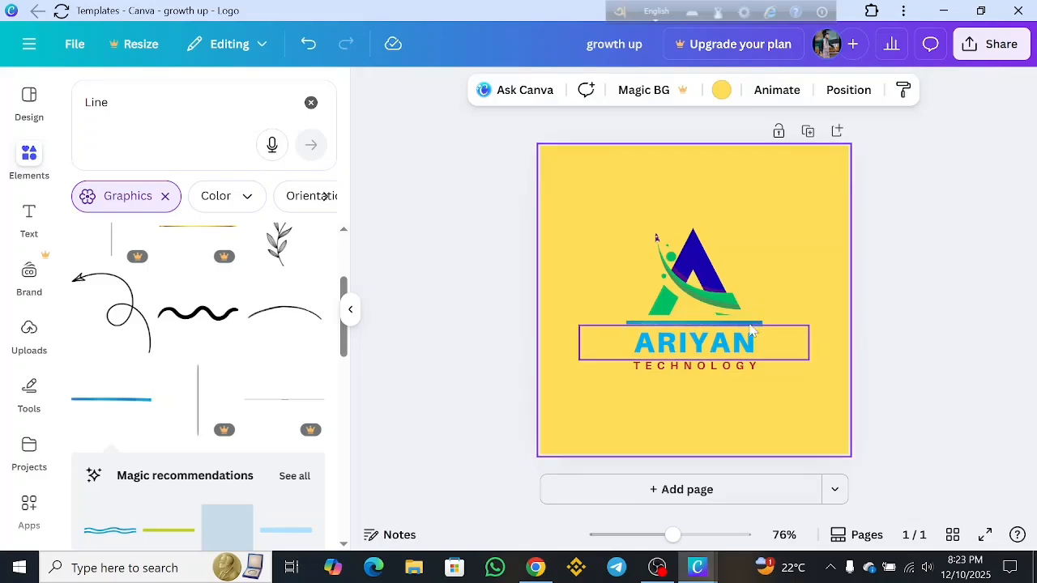
click(751, 329)
click(818, 259)
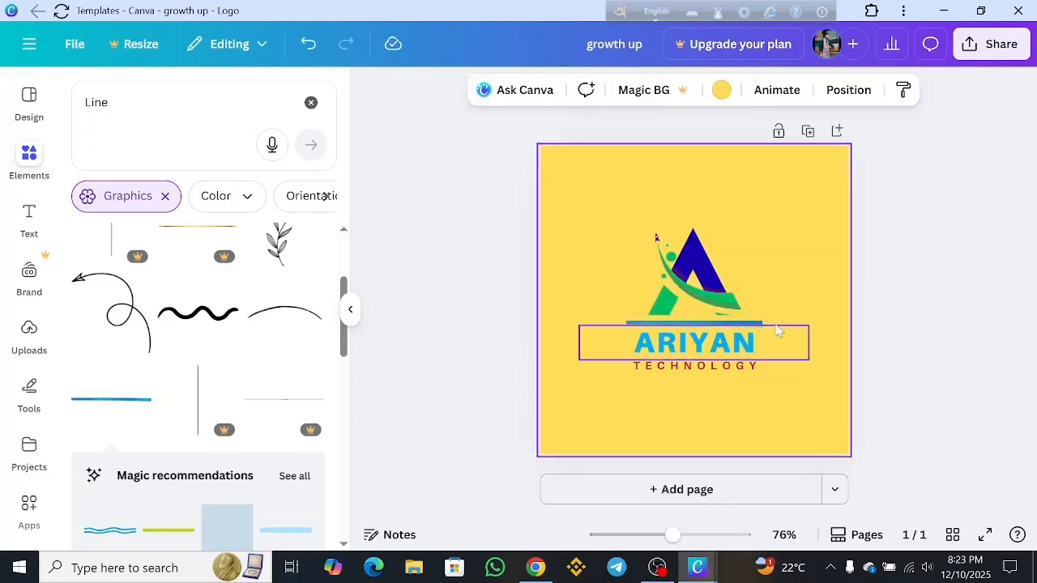